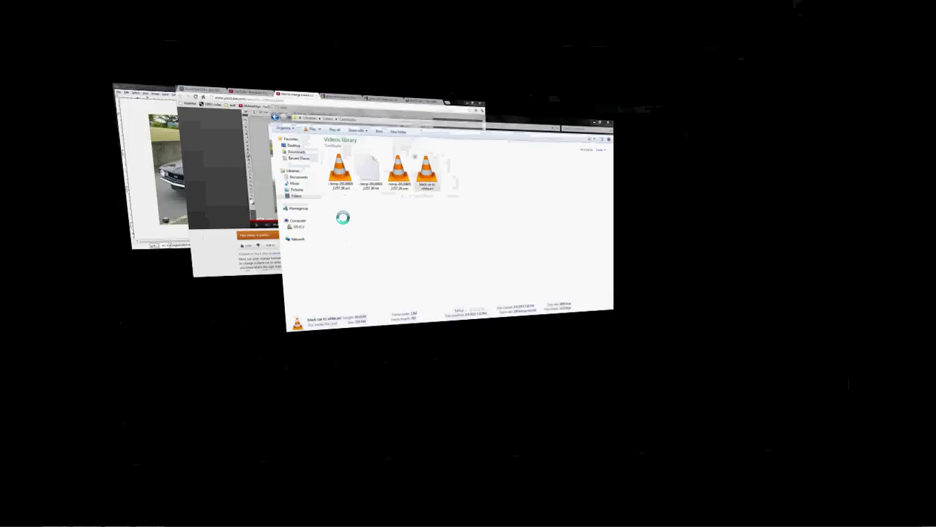
Switch to the GIMP window with the black Camaro photo and activate the Free Select tool
{"action": "key", "text": "super+Tab"}
{"action": "key", "text": "super+Tab"}
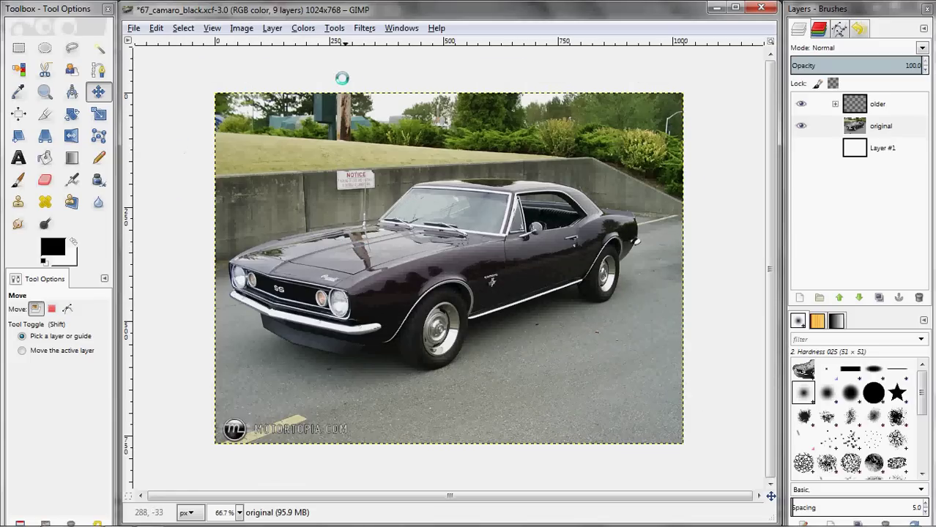
{"action": "left_click", "coordinate": [71, 49]}
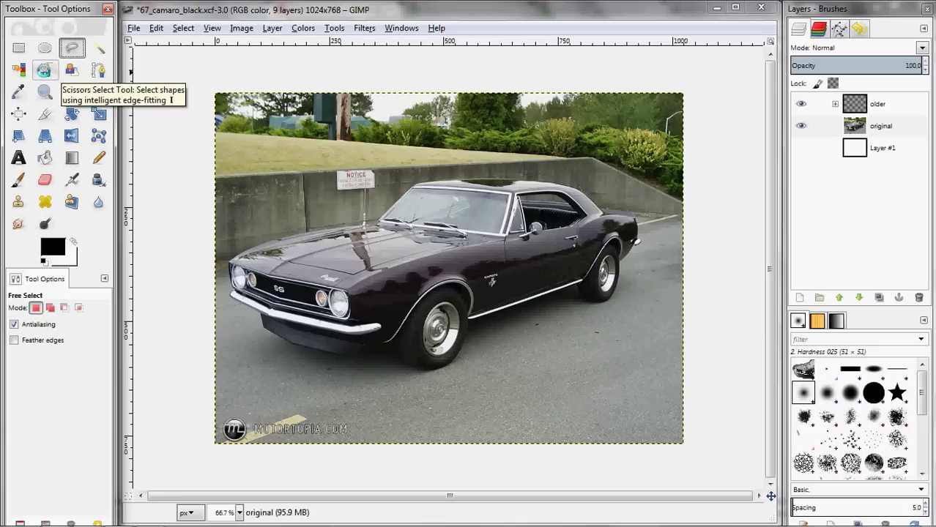
Try to outline the car's hood from the headlight to the windshield with the Scissors Select tool
{"action": "left_click", "coordinate": [44, 70]}
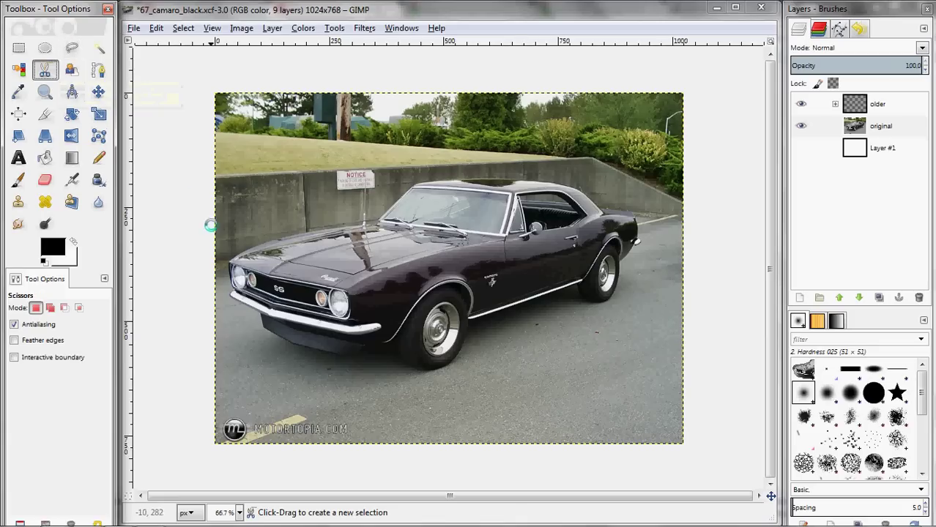
{"action": "left_click", "coordinate": [228, 262]}
{"action": "left_click", "coordinate": [241, 250]}
{"action": "left_click", "coordinate": [266, 241]}
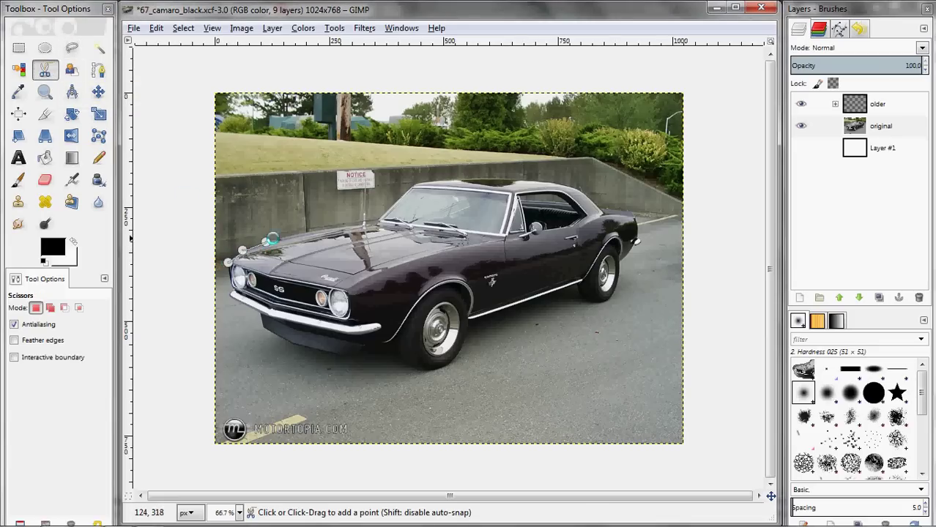
{"action": "left_click", "coordinate": [294, 234]}
{"action": "left_click", "coordinate": [320, 229]}
{"action": "left_click", "coordinate": [349, 225]}
{"action": "left_click", "coordinate": [370, 222]}
{"action": "left_click", "coordinate": [386, 212]}
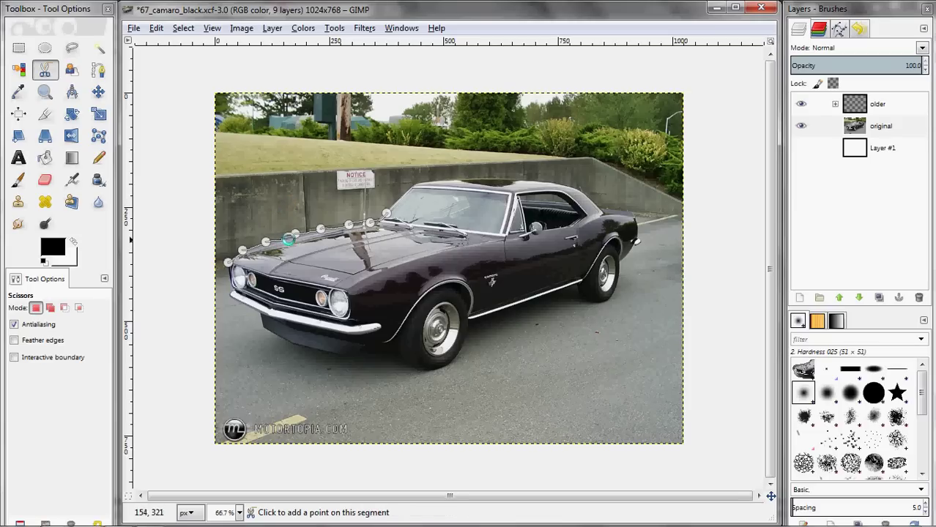
{"action": "key", "text": "Escape"}
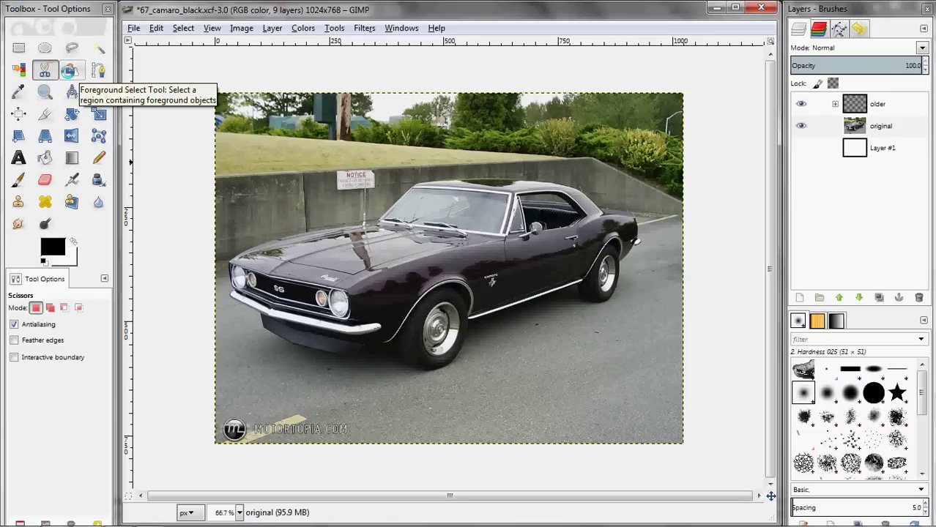
Try to extract the whole car with the Foreground Select tool by roughly outlining it and marking the foreground
{"action": "left_click", "coordinate": [71, 69]}
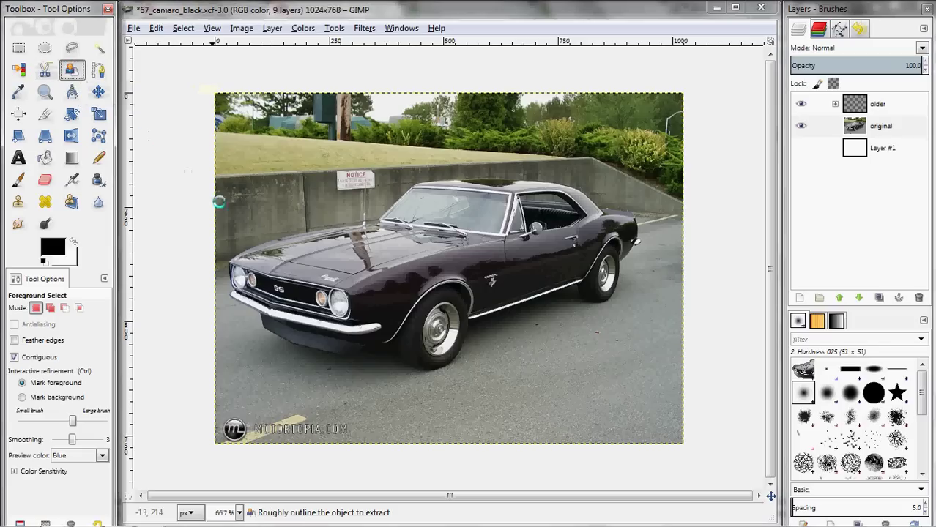
{"action": "mouse_move", "coordinate": [259, 233]}
{"action": "left_mouse_down"}
{"action": "mouse_move", "coordinate": [372, 211]}
{"action": "mouse_move", "coordinate": [425, 173]}
{"action": "mouse_move", "coordinate": [502, 166]}
{"action": "mouse_move", "coordinate": [565, 171]}
{"action": "mouse_move", "coordinate": [656, 215]}
{"action": "mouse_move", "coordinate": [649, 267]}
{"action": "mouse_move", "coordinate": [603, 311]}
{"action": "mouse_move", "coordinate": [501, 327]}
{"action": "mouse_move", "coordinate": [470, 362]}
{"action": "mouse_move", "coordinate": [431, 381]}
{"action": "mouse_move", "coordinate": [267, 354]}
{"action": "mouse_move", "coordinate": [223, 307]}
{"action": "mouse_move", "coordinate": [219, 283]}
{"action": "mouse_move", "coordinate": [222, 263]}
{"action": "mouse_move", "coordinate": [260, 233]}
{"action": "mouse_move", "coordinate": [290, 260]}
{"action": "mouse_move", "coordinate": [364, 248]}
{"action": "mouse_move", "coordinate": [402, 237]}
{"action": "mouse_move", "coordinate": [447, 201]}
{"action": "mouse_move", "coordinate": [535, 202]}
{"action": "mouse_move", "coordinate": [563, 209]}
{"action": "mouse_move", "coordinate": [591, 236]}
{"action": "mouse_move", "coordinate": [612, 236]}
{"action": "mouse_move", "coordinate": [596, 277]}
{"action": "mouse_move", "coordinate": [594, 266]}
{"action": "mouse_move", "coordinate": [560, 265]}
{"action": "mouse_move", "coordinate": [483, 284]}
{"action": "mouse_move", "coordinate": [444, 308]}
{"action": "mouse_move", "coordinate": [430, 345]}
{"action": "mouse_move", "coordinate": [412, 321]}
{"action": "mouse_move", "coordinate": [344, 328]}
{"action": "mouse_move", "coordinate": [289, 315]}
{"action": "mouse_move", "coordinate": [263, 286]}
{"action": "mouse_move", "coordinate": [517, 216]}
{"action": "mouse_move", "coordinate": [567, 244]}
{"action": "mouse_move", "coordinate": [431, 296]}
{"action": "mouse_move", "coordinate": [313, 297]}
{"action": "mouse_move", "coordinate": [529, 236]}
{"action": "mouse_move", "coordinate": [401, 288]}
{"action": "left_mouse_up"}
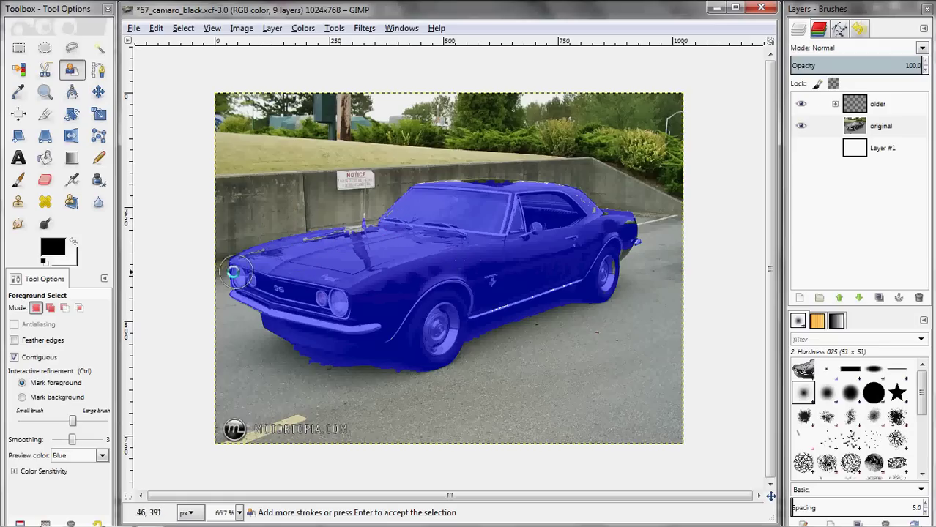
{"action": "key", "text": "Return"}
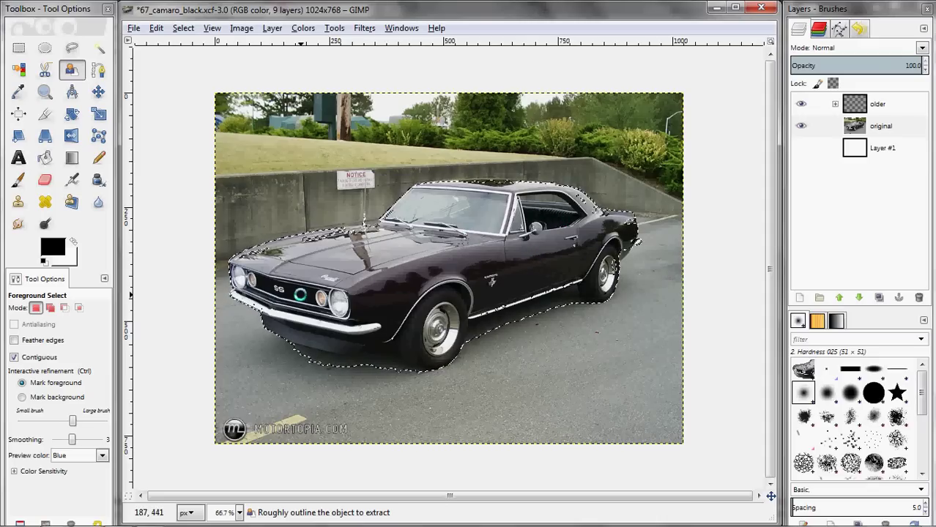
{"action": "key", "text": "ctrl"}
{"action": "key", "text": "ctrl+z"}
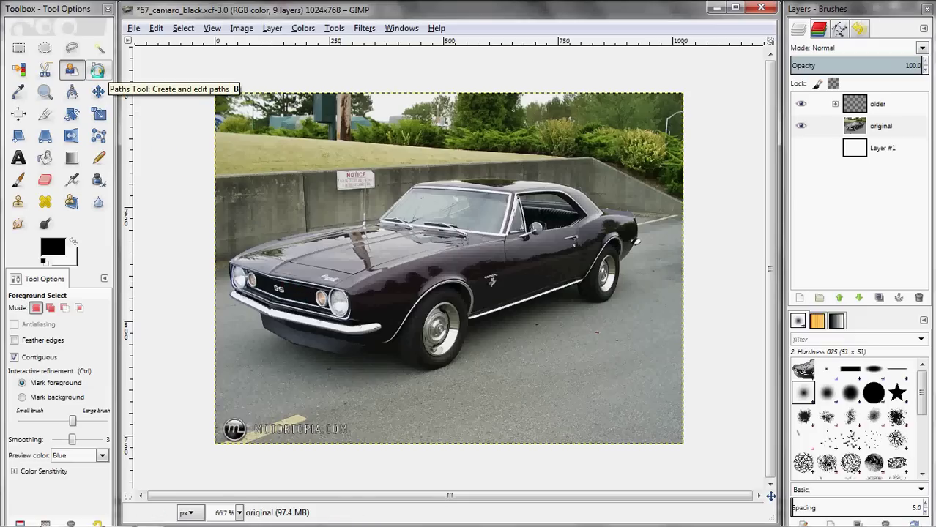
Draw a loose freehand selection around the whole car with the Free Select tool
{"action": "left_click", "coordinate": [98, 70]}
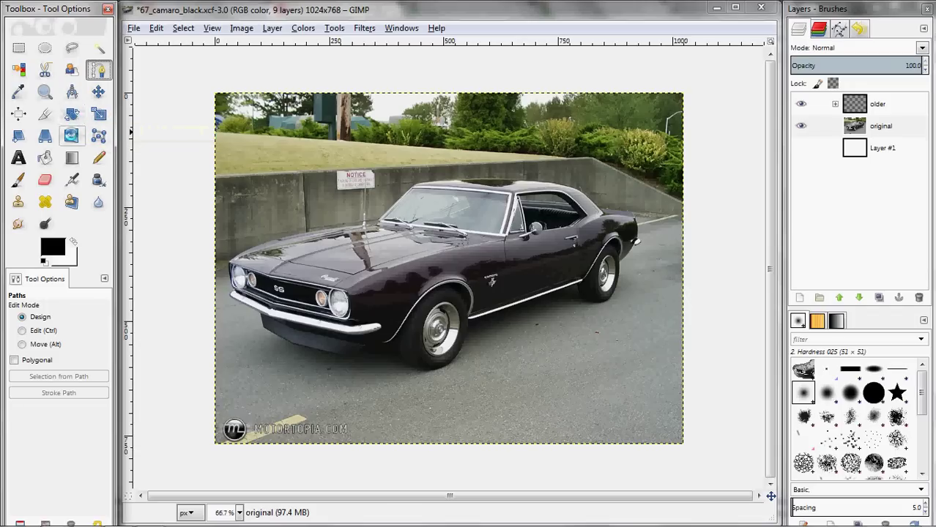
{"action": "left_click", "coordinate": [71, 50]}
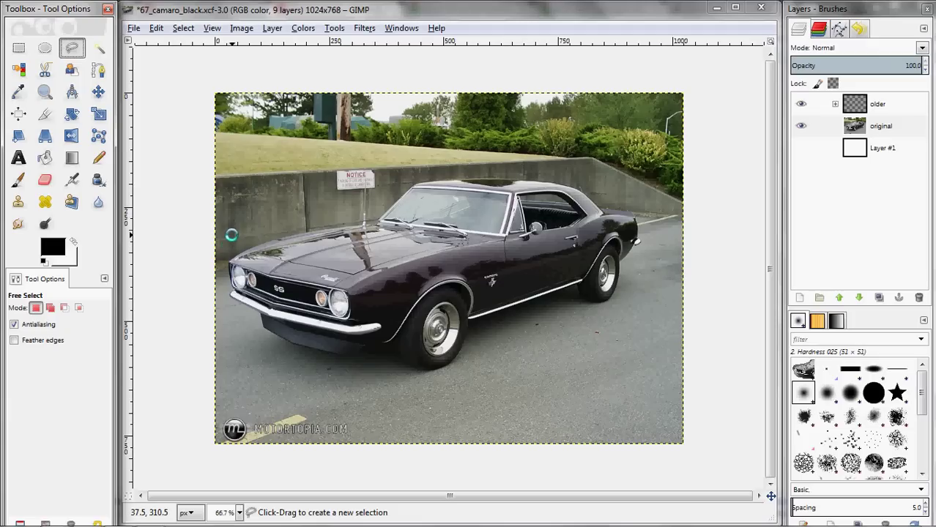
{"action": "mouse_move", "coordinate": [231, 235]}
{"action": "left_mouse_down"}
{"action": "mouse_move", "coordinate": [378, 195]}
{"action": "mouse_move", "coordinate": [429, 165]}
{"action": "mouse_move", "coordinate": [559, 164]}
{"action": "mouse_move", "coordinate": [647, 217]}
{"action": "mouse_move", "coordinate": [650, 257]}
{"action": "mouse_move", "coordinate": [595, 323]}
{"action": "mouse_move", "coordinate": [499, 334]}
{"action": "mouse_move", "coordinate": [484, 351]}
{"action": "mouse_move", "coordinate": [405, 378]}
{"action": "mouse_move", "coordinate": [358, 377]}
{"action": "mouse_move", "coordinate": [286, 358]}
{"action": "mouse_move", "coordinate": [245, 325]}
{"action": "left_mouse_up"}
{"action": "left_click_drag", "start_coordinate": [220, 288], "coordinate": [227, 235]}
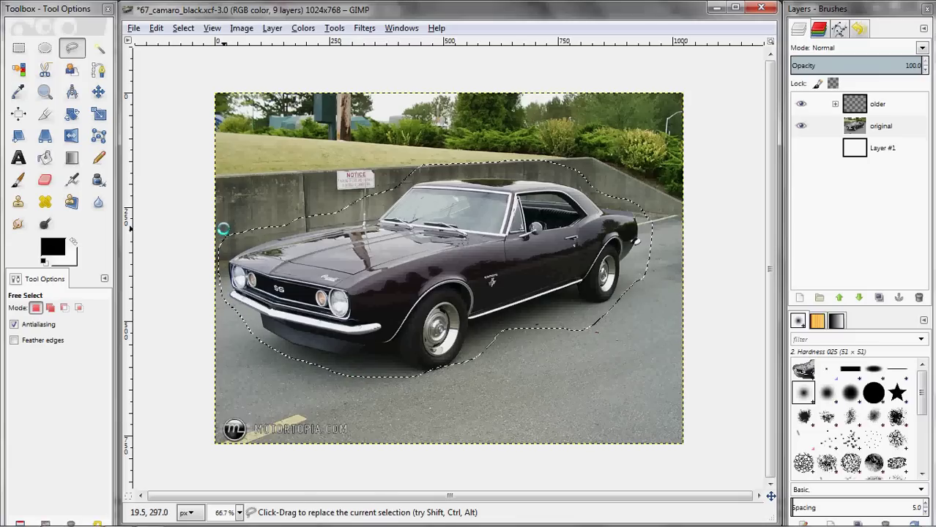
Copy the selected car area and paste it as a new layer
{"action": "key", "text": "ctrl+c"}
{"action": "key", "text": "ctrl+v"}
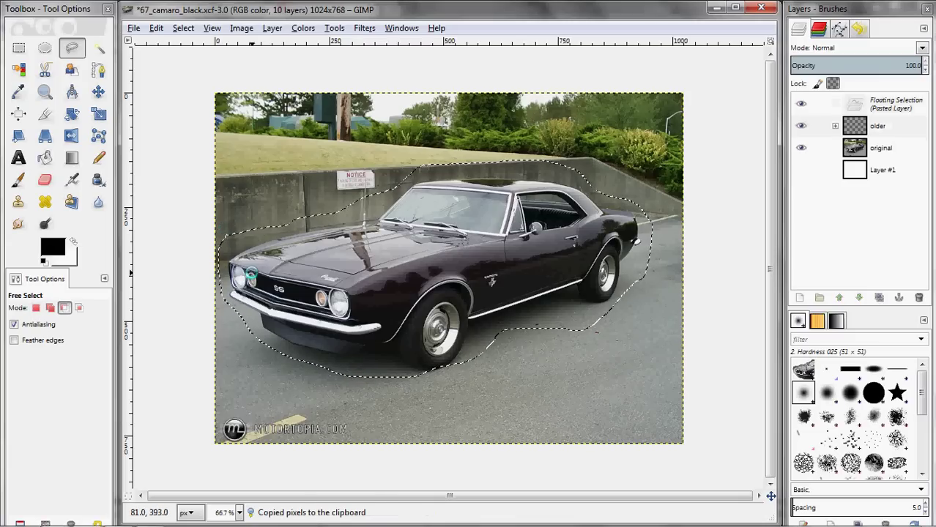
{"action": "right_click", "coordinate": [883, 103]}
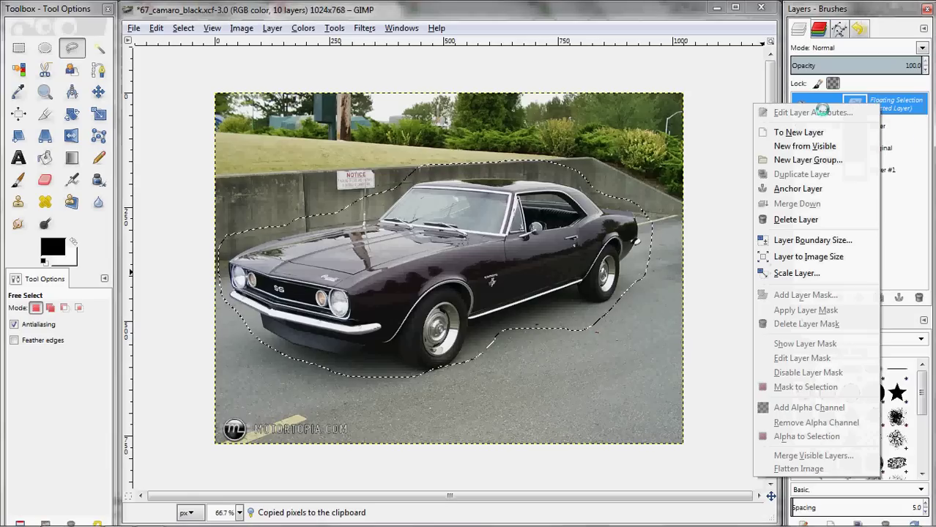
{"action": "left_click", "coordinate": [797, 129]}
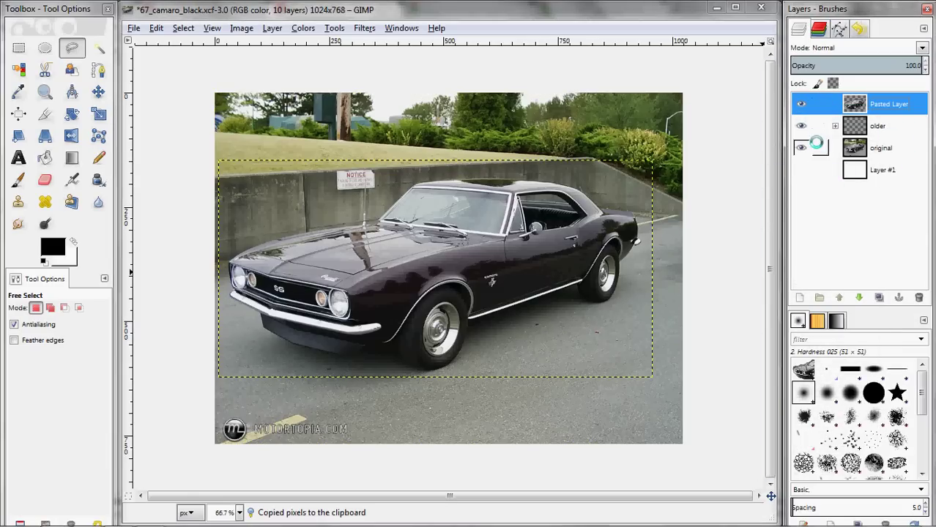
Show the white Layer #1 and toggle the original layer's visibility to preview the rough car cutout
{"action": "left_click", "coordinate": [879, 170]}
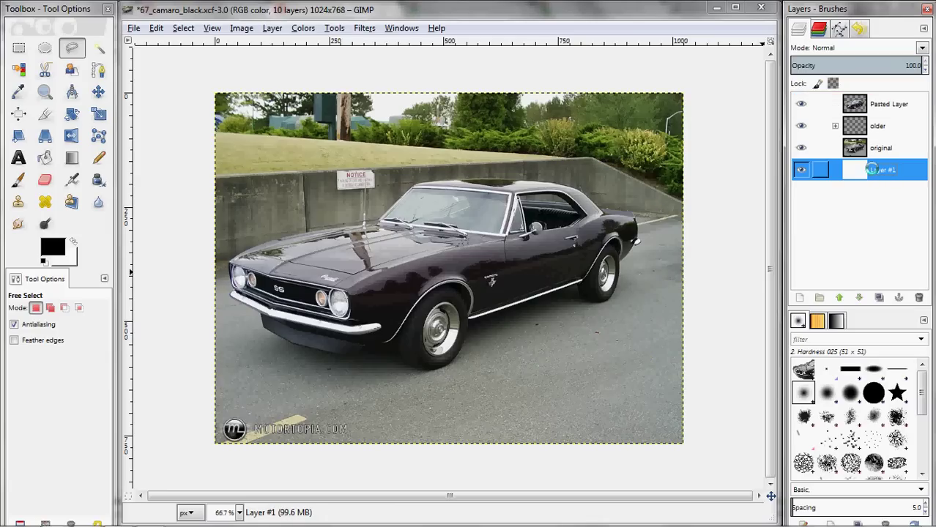
{"action": "left_click", "coordinate": [801, 148]}
{"action": "left_click", "coordinate": [801, 148]}
{"action": "left_click", "coordinate": [802, 148]}
{"action": "left_click", "coordinate": [801, 148]}
{"action": "left_click", "coordinate": [802, 148]}
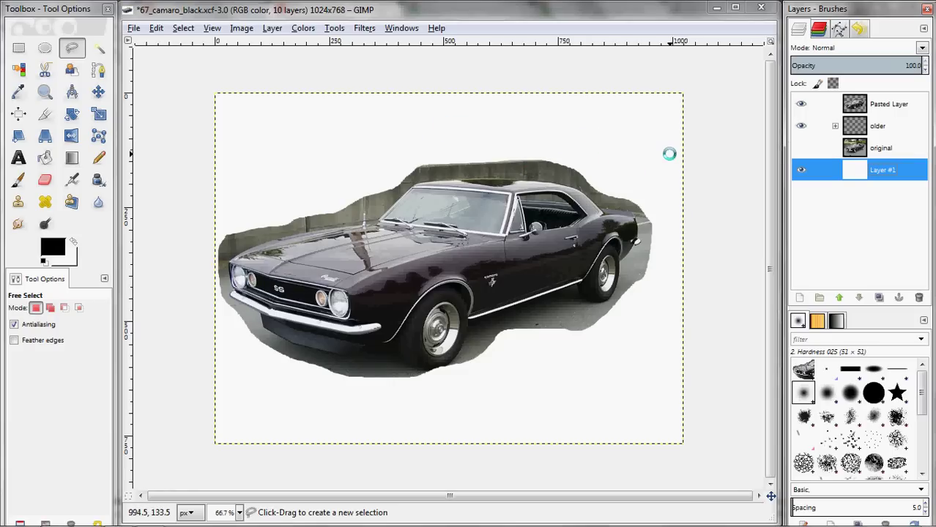
{"action": "left_click", "coordinate": [801, 148]}
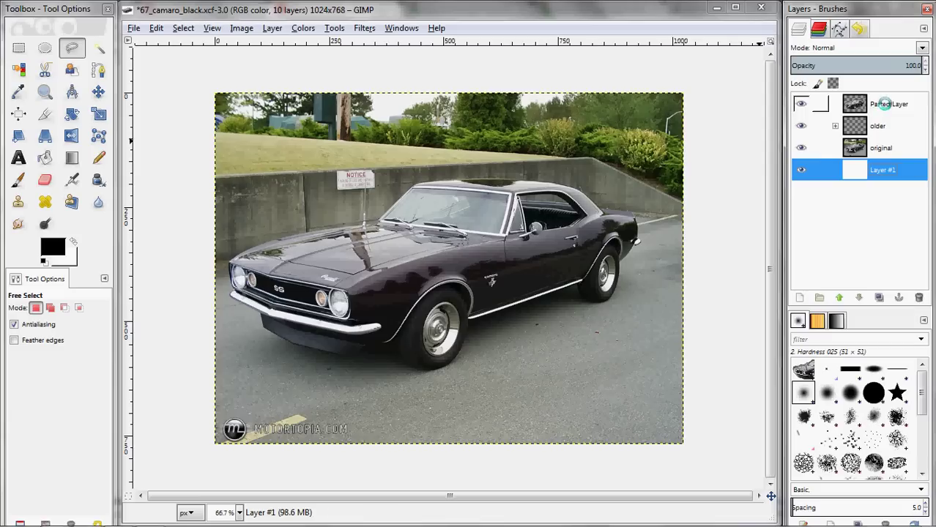
Move the pasted car layer directly below the older group, and hide the older group and the original layer
{"action": "left_click", "coordinate": [872, 106]}
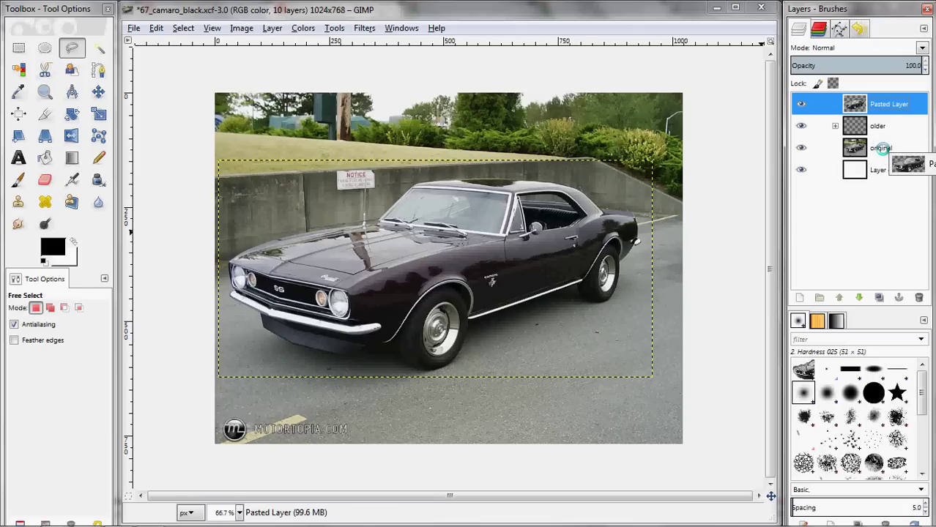
{"action": "left_click", "coordinate": [859, 298]}
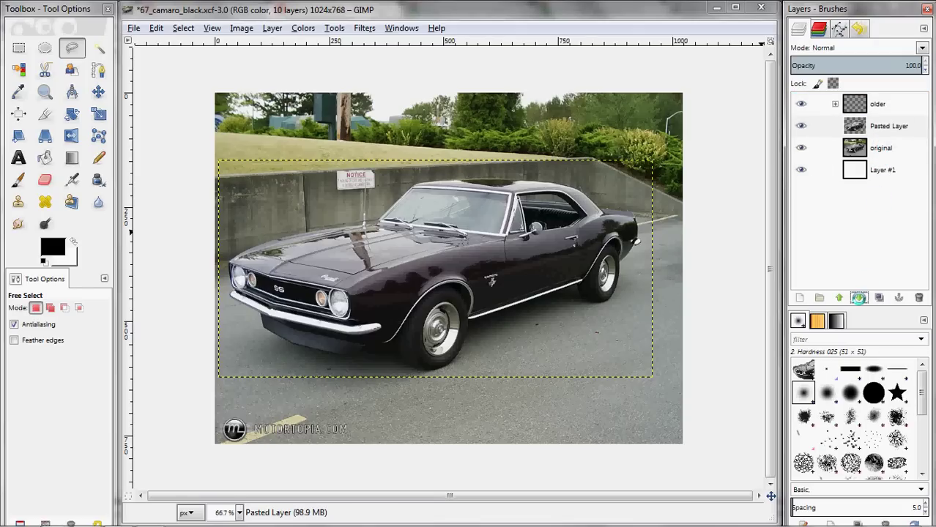
{"action": "left_click", "coordinate": [858, 298]}
{"action": "left_click", "coordinate": [841, 298]}
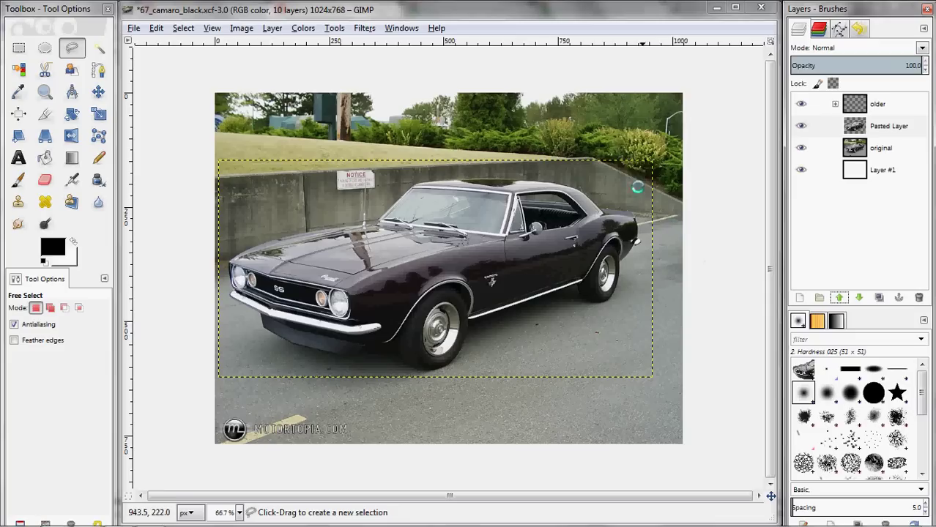
{"action": "left_click", "coordinate": [800, 105]}
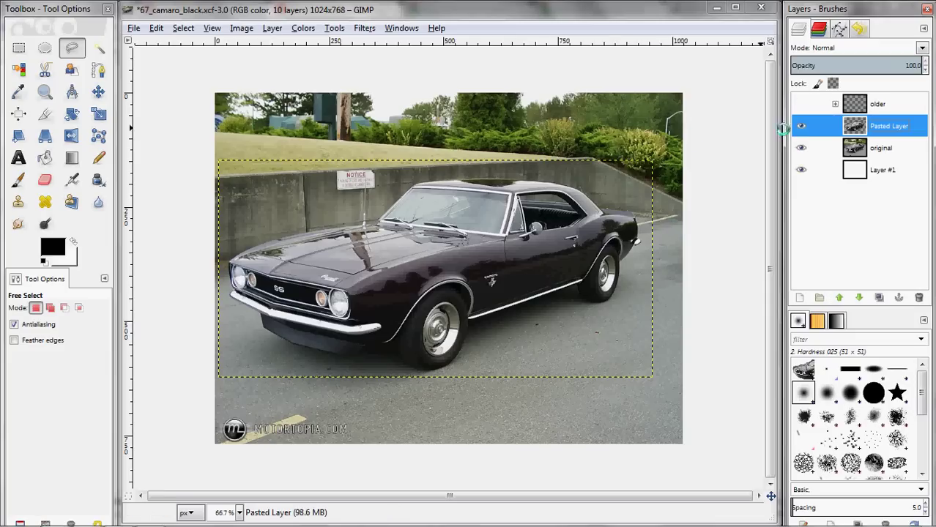
{"action": "left_click", "coordinate": [800, 148]}
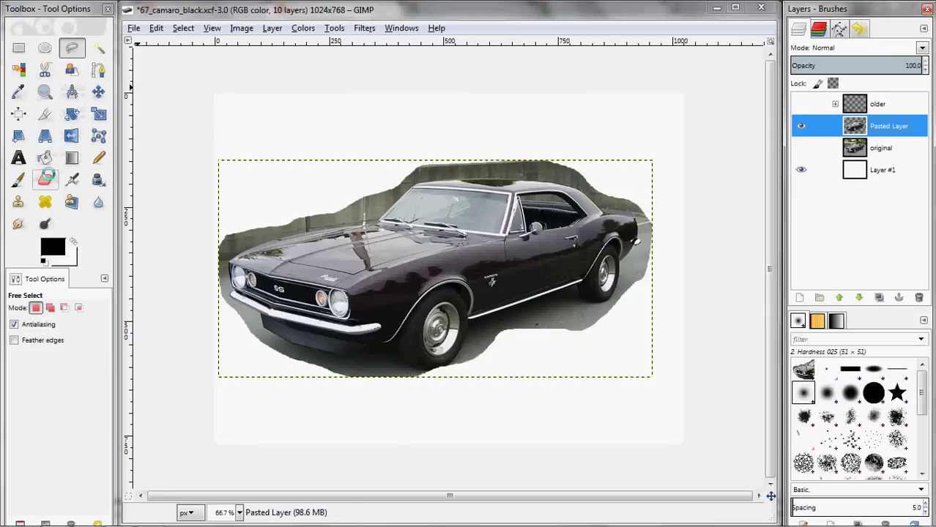
Erase the outer strip of wall above the car with the Eraser, using a Hardness 100 brush, size 59, opacity 100
{"action": "left_click", "coordinate": [45, 180]}
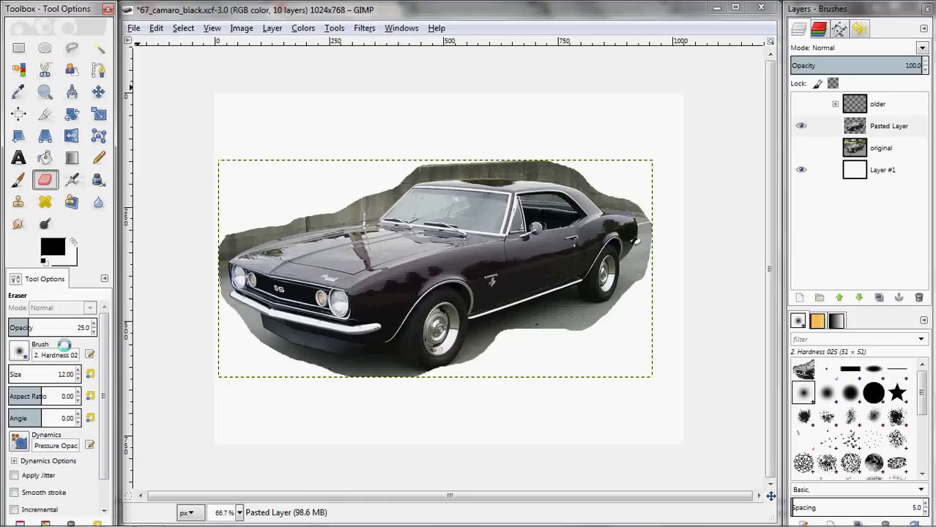
{"action": "left_click", "coordinate": [18, 351]}
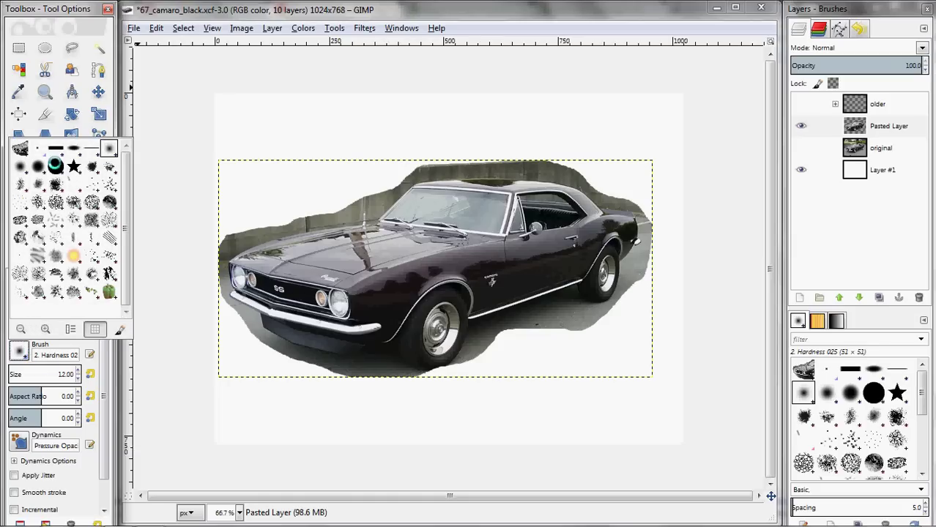
{"action": "left_click", "coordinate": [55, 165]}
{"action": "key", "text": "bracketright"}
{"action": "key", "text": "bracketright"}
{"action": "key", "text": "bracketright"}
{"action": "key", "text": "bracketright"}
{"action": "key", "text": "bracketright"}
{"action": "key", "text": "bracketright"}
{"action": "key", "text": "bracketright"}
{"action": "key", "text": "bracketright"}
{"action": "key", "text": "bracketright"}
{"action": "key", "text": "bracketright"}
{"action": "key", "text": "bracketright"}
{"action": "key", "text": "bracketright"}
{"action": "key", "text": "bracketright"}
{"action": "key", "text": "bracketright"}
{"action": "key", "text": "bracketright"}
{"action": "key", "text": "bracketright"}
{"action": "key", "text": "bracketright"}
{"action": "key", "text": "bracketright"}
{"action": "key", "text": "bracketright"}
{"action": "key", "text": "bracketright"}
{"action": "key", "text": "bracketright"}
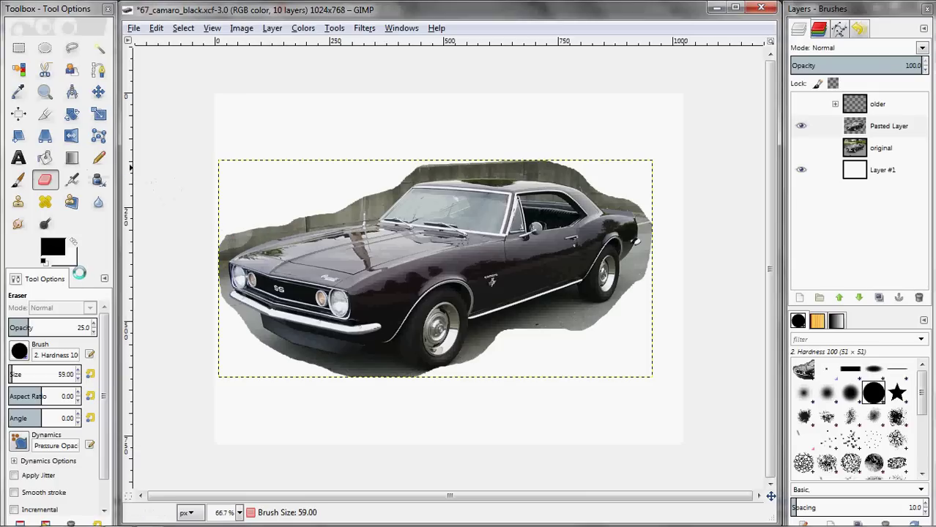
{"action": "left_click_drag", "start_coordinate": [32, 331], "coordinate": [110, 327]}
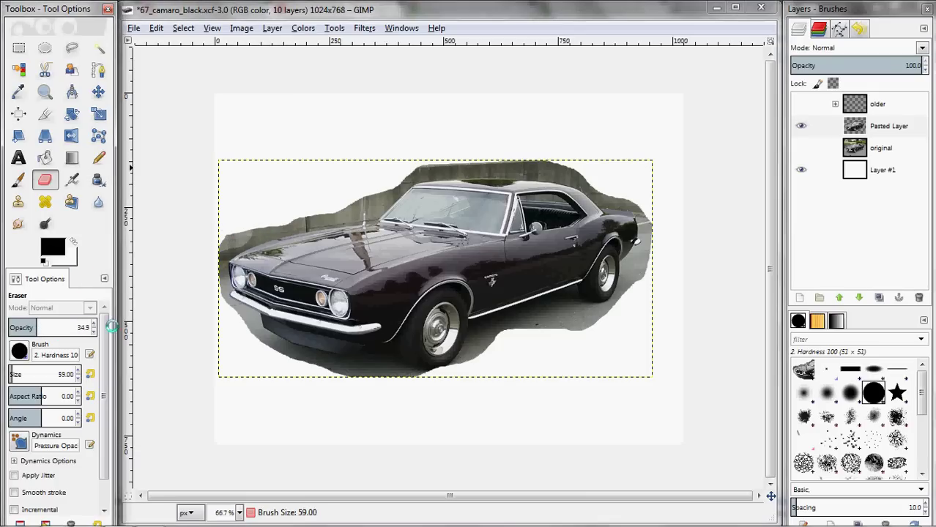
{"action": "scroll", "coordinate": [94, 323], "scroll_direction": "up", "scroll_amount": 16}
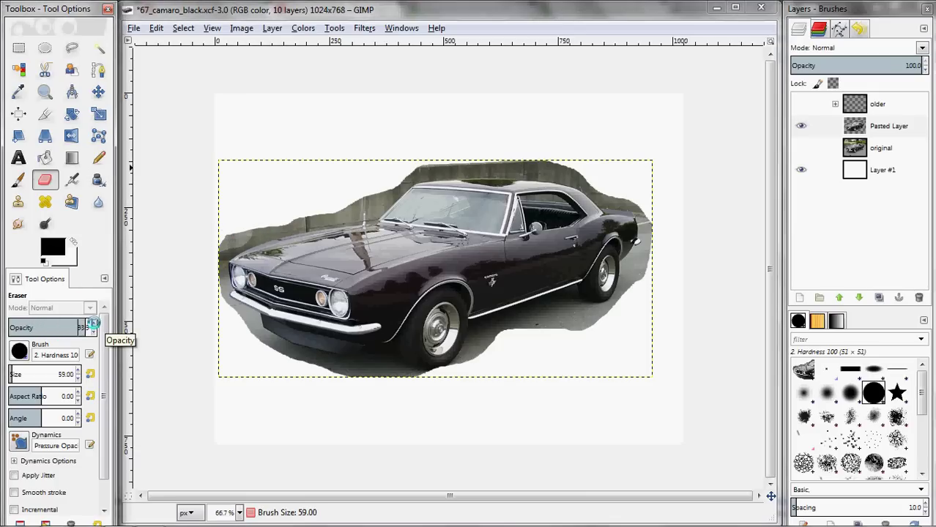
{"action": "mouse_move", "coordinate": [250, 218]}
{"action": "left_mouse_down"}
{"action": "mouse_move", "coordinate": [221, 238]}
{"action": "mouse_move", "coordinate": [351, 199]}
{"action": "mouse_move", "coordinate": [349, 190]}
{"action": "mouse_move", "coordinate": [414, 157]}
{"action": "mouse_move", "coordinate": [449, 150]}
{"action": "mouse_move", "coordinate": [589, 165]}
{"action": "mouse_move", "coordinate": [634, 189]}
{"action": "left_mouse_up"}
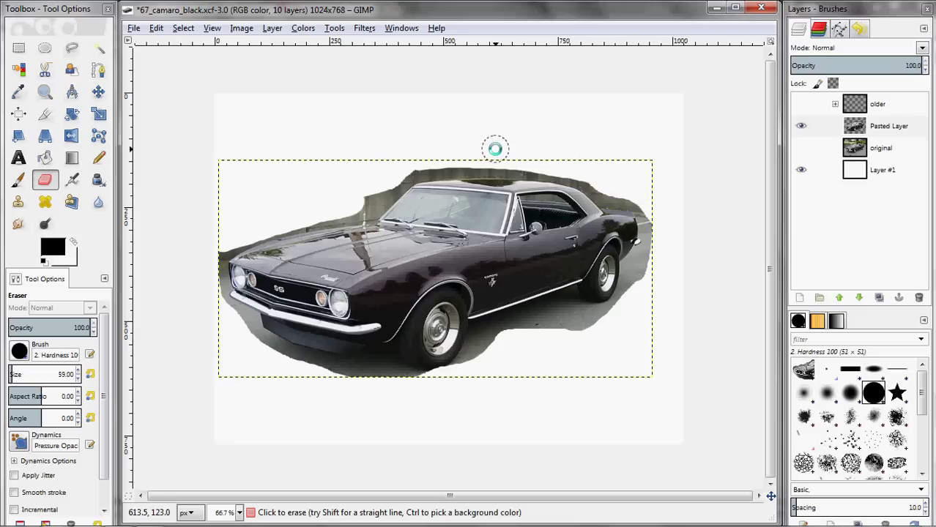
Reduce the eraser brush size to 21 for erasing the background close to the hood's edge
{"action": "scroll", "coordinate": [326, 217], "scroll_direction": "up", "scroll_amount": 7, "text": "ctrl"}
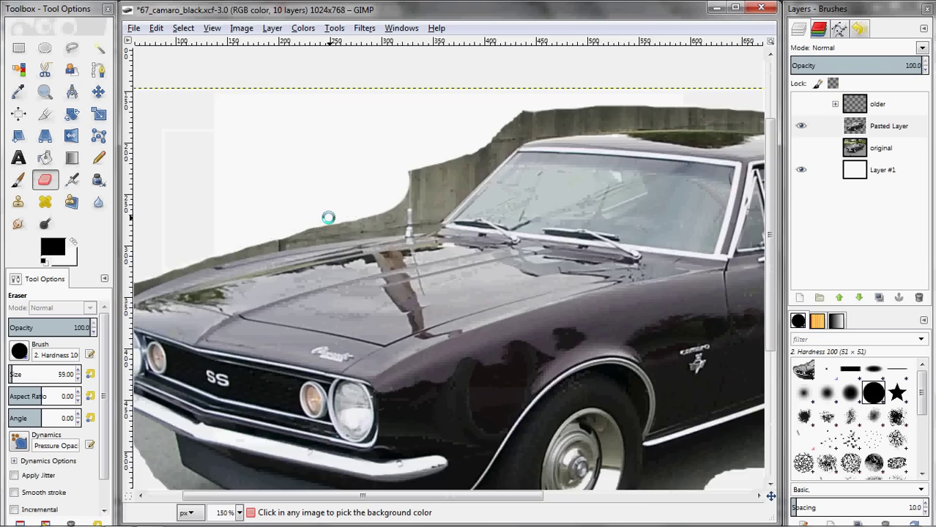
{"action": "scroll", "coordinate": [327, 217], "scroll_direction": "up", "scroll_amount": 1, "text": "ctrl"}
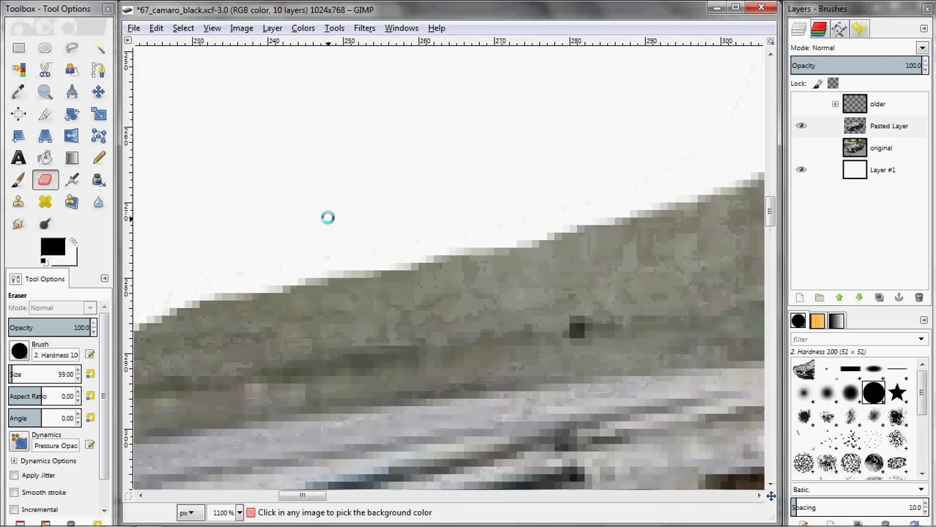
{"action": "left_click_drag", "start_coordinate": [407, 335], "coordinate": [371, 157]}
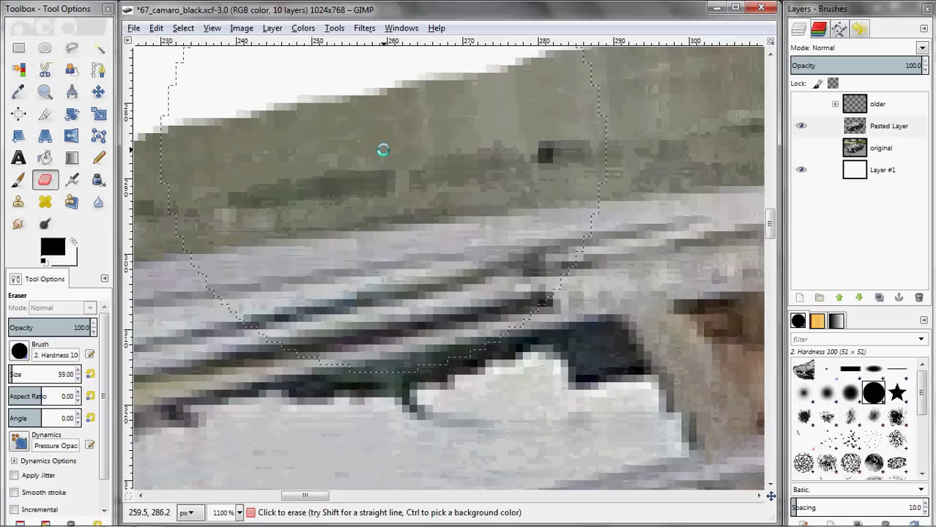
{"action": "key", "text": "bracketleft"}
{"action": "key", "text": "bracketleft"}
{"action": "key", "text": "bracketleft"}
{"action": "key", "text": "bracketleft"}
{"action": "key", "text": "bracketleft"}
{"action": "key", "text": "bracketleft"}
{"action": "key", "text": "bracketleft"}
{"action": "key", "text": "bracketleft"}
{"action": "key", "text": "bracketleft"}
{"action": "key", "text": "bracketleft"}
{"action": "key", "text": "bracketleft"}
{"action": "key", "text": "bracketleft"}
{"action": "key", "text": "bracketleft"}
{"action": "key", "text": "bracketleft"}
{"action": "key", "text": "bracketleft"}
{"action": "key", "text": "bracketleft"}
{"action": "key", "text": "bracketleft"}
{"action": "key", "text": "bracketleft"}
{"action": "key", "text": "bracketleft"}
{"action": "key", "text": "bracketleft"}
{"action": "key", "text": "bracketleft"}
{"action": "key", "text": "bracketleft"}
{"action": "key", "text": "bracketleft"}
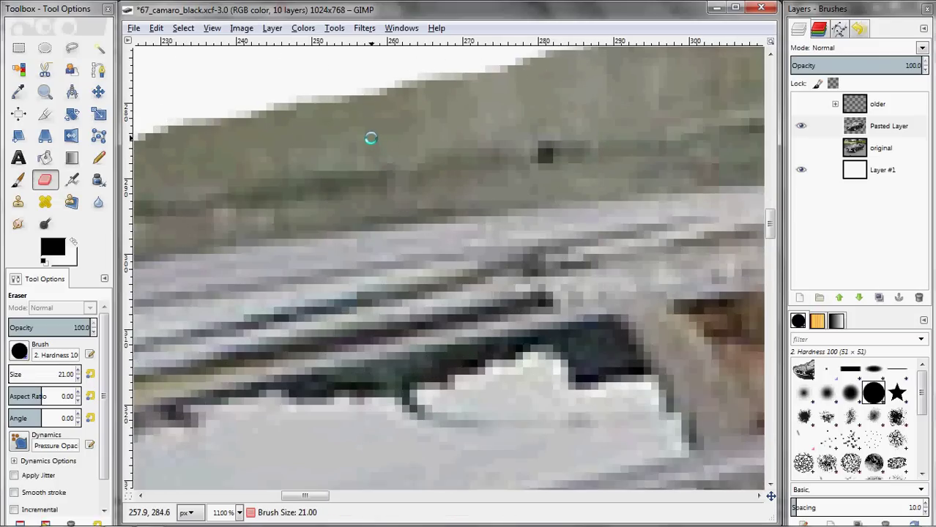
{"action": "scroll", "coordinate": [370, 140], "scroll_direction": "down", "scroll_amount": 7}
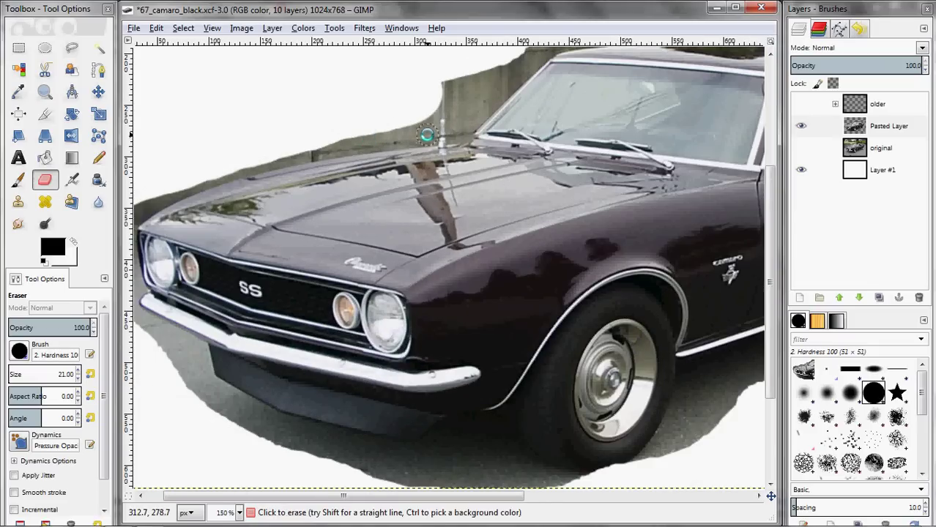
Erase the remaining wall strip along the rear edge of the hood with the size 21 eraser
{"action": "scroll", "coordinate": [426, 135], "scroll_direction": "up", "scroll_amount": 7}
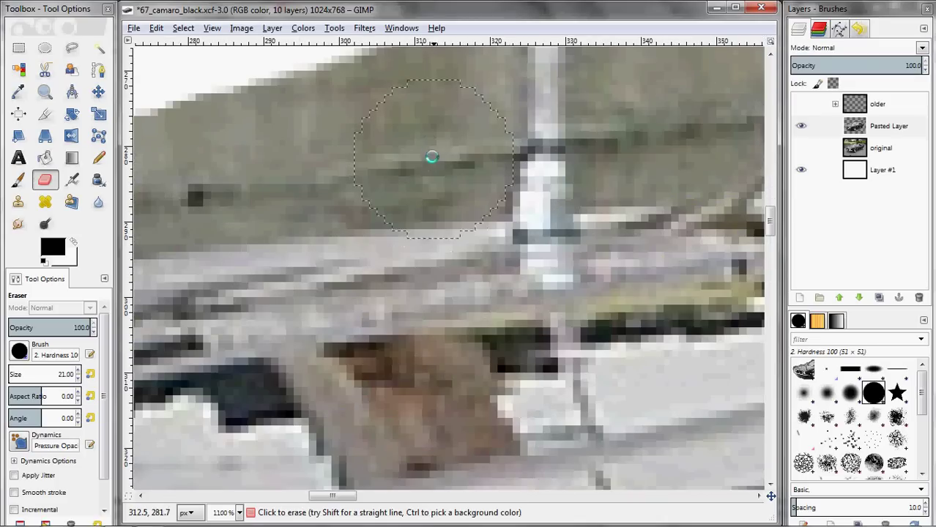
{"action": "left_click_drag", "start_coordinate": [425, 147], "coordinate": [182, 163]}
{"action": "scroll", "coordinate": [182, 163], "scroll_direction": "left", "scroll_amount": 3}
{"action": "scroll", "coordinate": [317, 169], "scroll_direction": "left", "scroll_amount": 5}
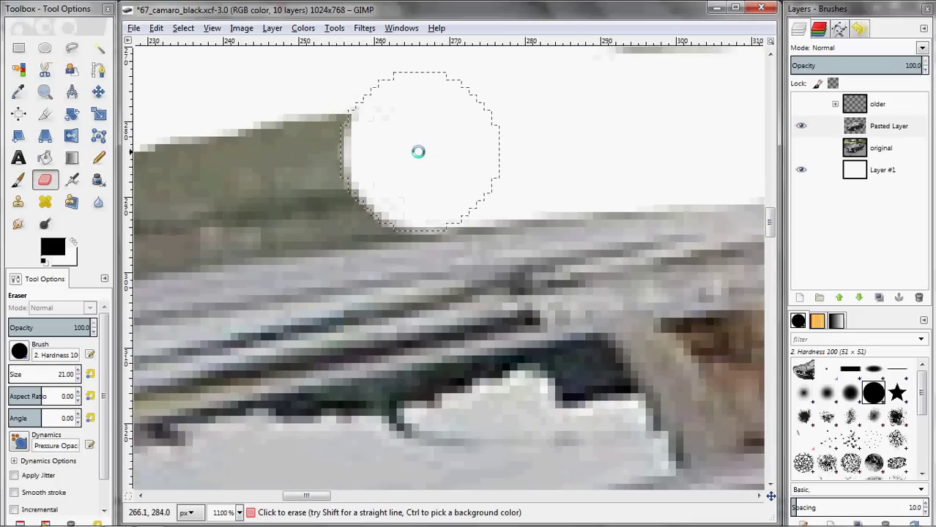
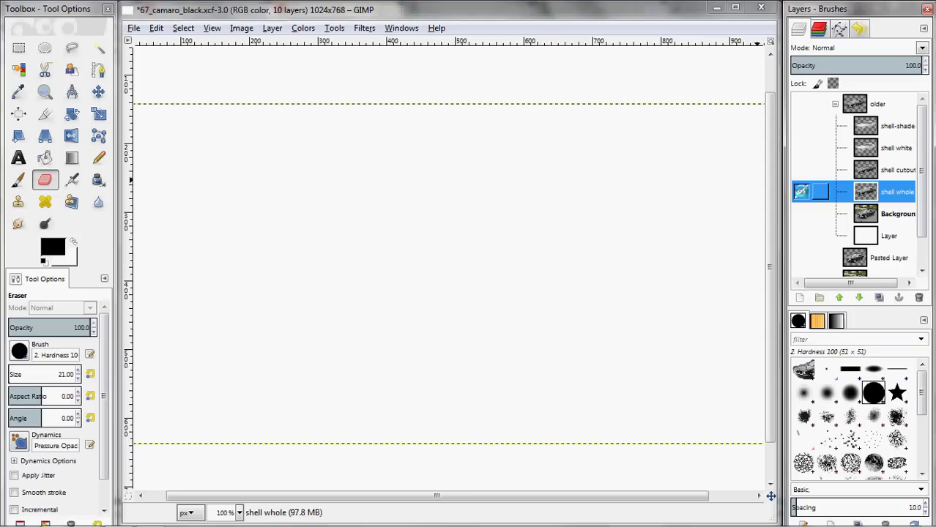
Show the older group and toggle its Background layer to compare the shell whole cutout with the full photo
{"action": "left_click", "coordinate": [802, 104]}
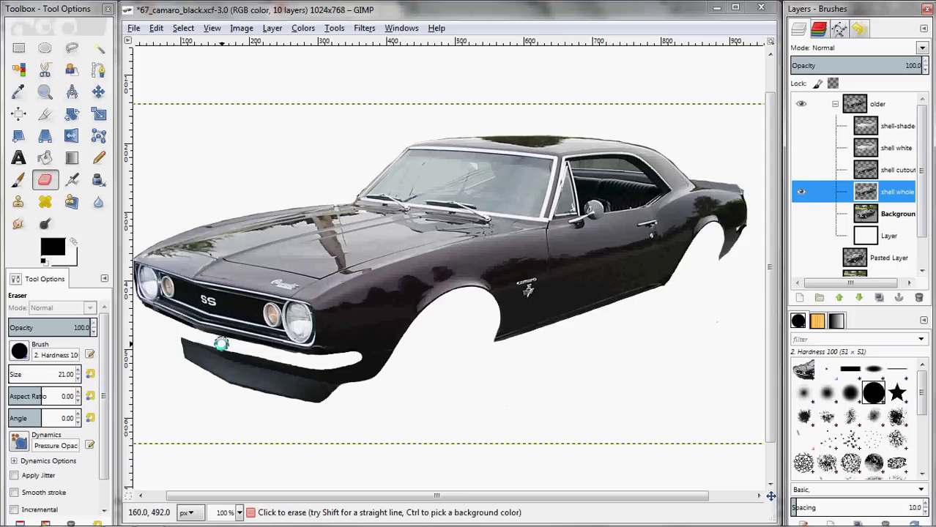
{"action": "scroll", "coordinate": [925, 208], "scroll_direction": "down", "scroll_amount": 1}
{"action": "scroll", "coordinate": [925, 209], "scroll_direction": "down", "scroll_amount": 3}
{"action": "left_click", "coordinate": [802, 178]}
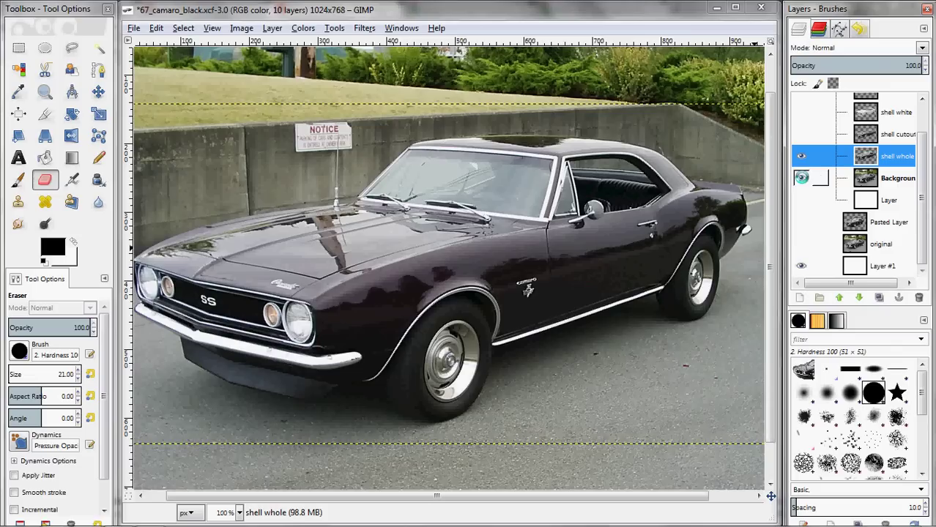
{"action": "left_click", "coordinate": [801, 178]}
{"action": "left_click", "coordinate": [801, 178]}
{"action": "left_click", "coordinate": [801, 178]}
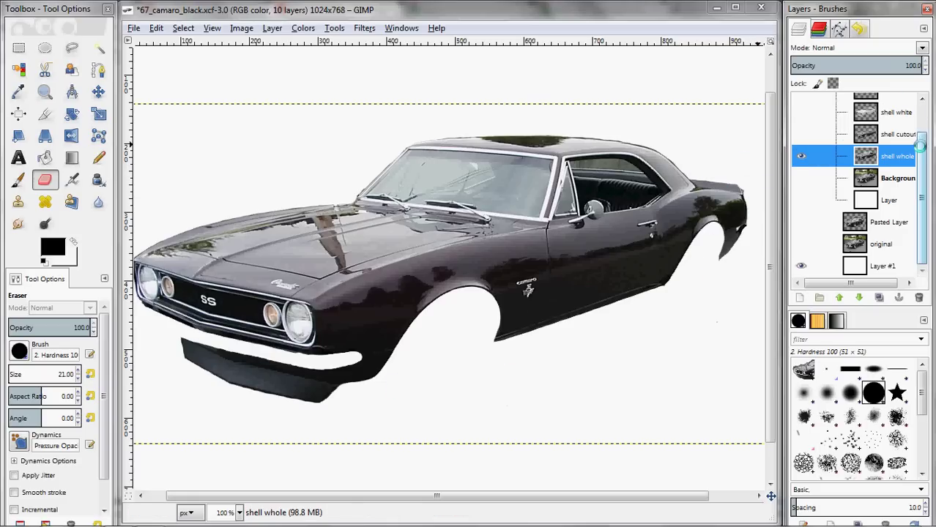
{"action": "scroll", "coordinate": [922, 147], "scroll_direction": "up", "scroll_amount": 2}
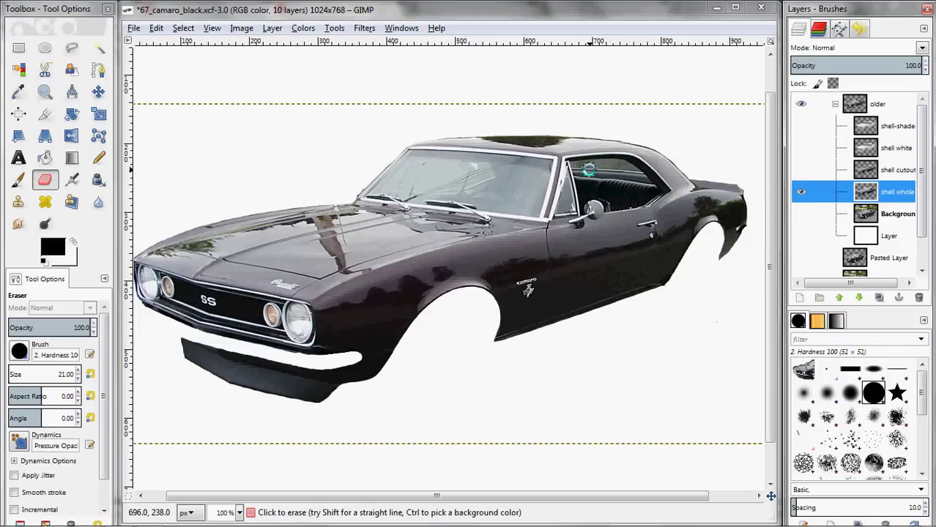
Try erasing the side window and the grille area on the shell whole layer, undoing each stroke
{"action": "mouse_move", "coordinate": [579, 167]}
{"action": "left_mouse_down"}
{"action": "mouse_move", "coordinate": [618, 164]}
{"action": "mouse_move", "coordinate": [647, 183]}
{"action": "mouse_move", "coordinate": [602, 207]}
{"action": "mouse_move", "coordinate": [582, 190]}
{"action": "mouse_move", "coordinate": [569, 202]}
{"action": "mouse_move", "coordinate": [575, 176]}
{"action": "mouse_move", "coordinate": [578, 188]}
{"action": "left_mouse_up"}
{"action": "key", "text": "ctrl+z"}
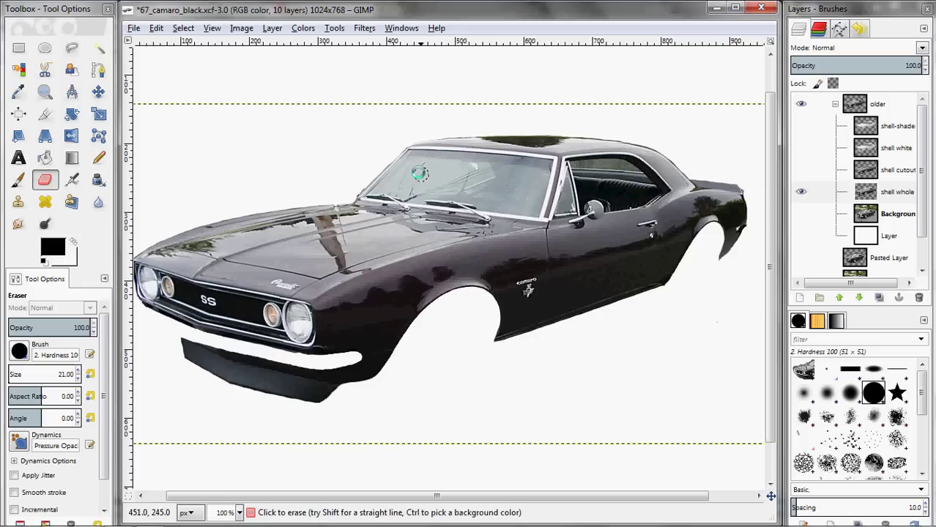
{"action": "mouse_move", "coordinate": [320, 312]}
{"action": "left_mouse_down"}
{"action": "mouse_move", "coordinate": [290, 322]}
{"action": "mouse_move", "coordinate": [154, 290]}
{"action": "left_mouse_up"}
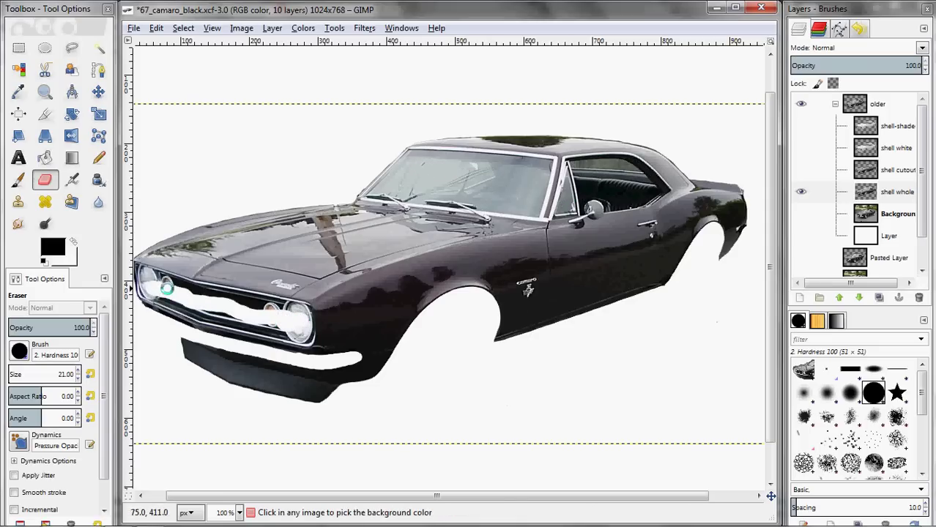
{"action": "key", "text": "ctrl+z"}
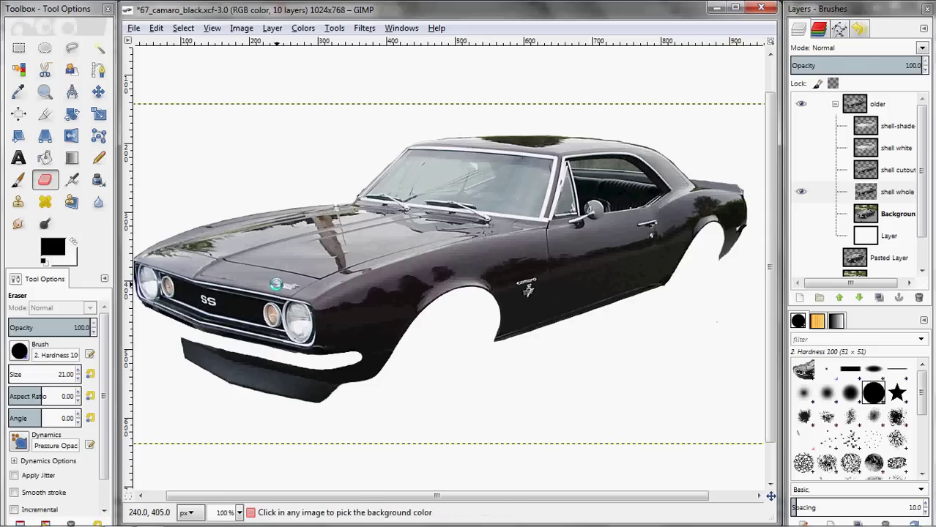
Try erasing the script emblem on the hood with the eraser brush reduced to size 9
{"action": "scroll", "coordinate": [276, 285], "scroll_direction": "up", "scroll_amount": 5, "text": "ctrl"}
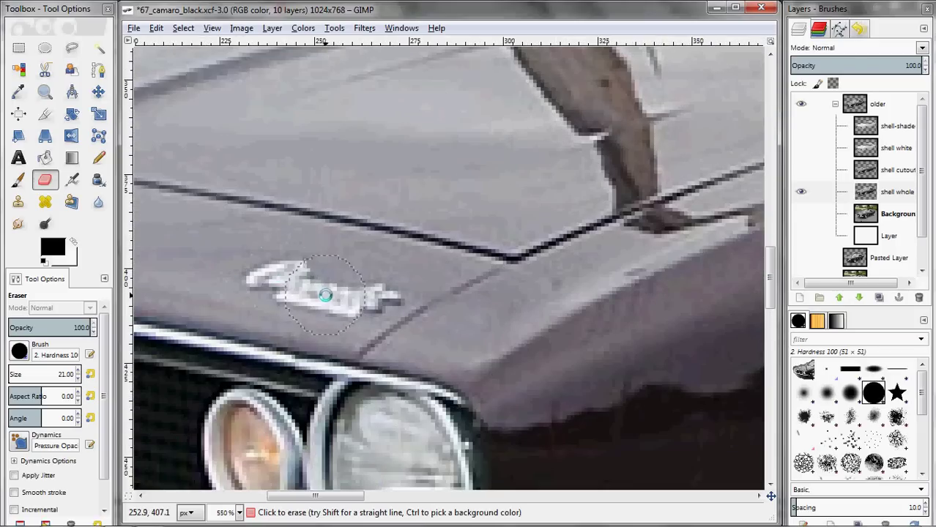
{"action": "key", "text": "bracketleft"}
{"action": "key", "text": "bracketleft"}
{"action": "key", "text": "bracketleft"}
{"action": "key", "text": "bracketleft"}
{"action": "key", "text": "bracketleft"}
{"action": "key", "text": "bracketleft"}
{"action": "key", "text": "bracketleft"}
{"action": "key", "text": "bracketleft"}
{"action": "key", "text": "bracketleft"}
{"action": "key", "text": "bracketleft"}
{"action": "key", "text": "bracketleft"}
{"action": "key", "text": "bracketleft"}
{"action": "mouse_move", "coordinate": [370, 296]}
{"action": "left_mouse_down"}
{"action": "mouse_move", "coordinate": [346, 305]}
{"action": "mouse_move", "coordinate": [298, 293]}
{"action": "mouse_move", "coordinate": [292, 274]}
{"action": "mouse_move", "coordinate": [250, 283]}
{"action": "left_mouse_up"}
{"action": "key", "text": "1"}
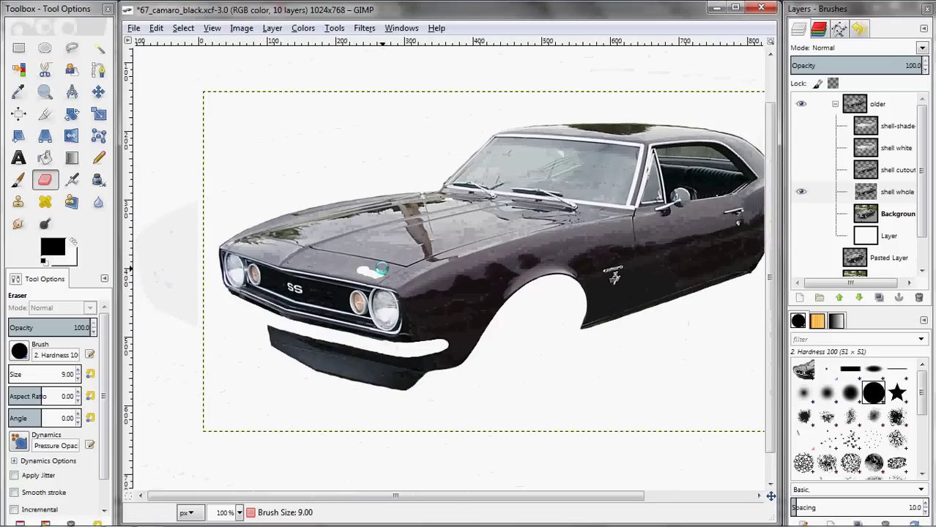
Hide the shell whole layer and show the shell cutouts layer in its place
{"action": "scroll", "coordinate": [608, 212], "scroll_direction": "right", "scroll_amount": 5}
{"action": "scroll", "coordinate": [557, 249], "scroll_direction": "up", "scroll_amount": 2}
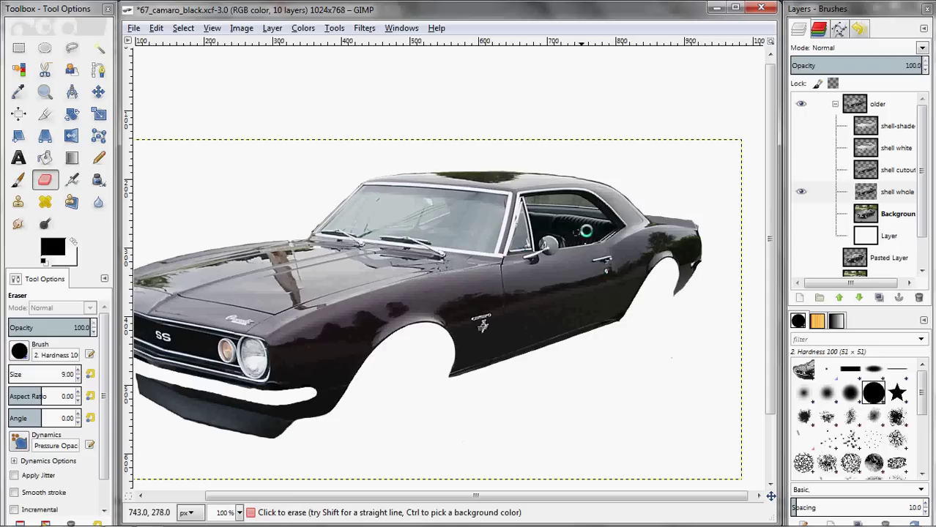
{"action": "left_click", "coordinate": [800, 191]}
{"action": "left_click", "coordinate": [800, 169]}
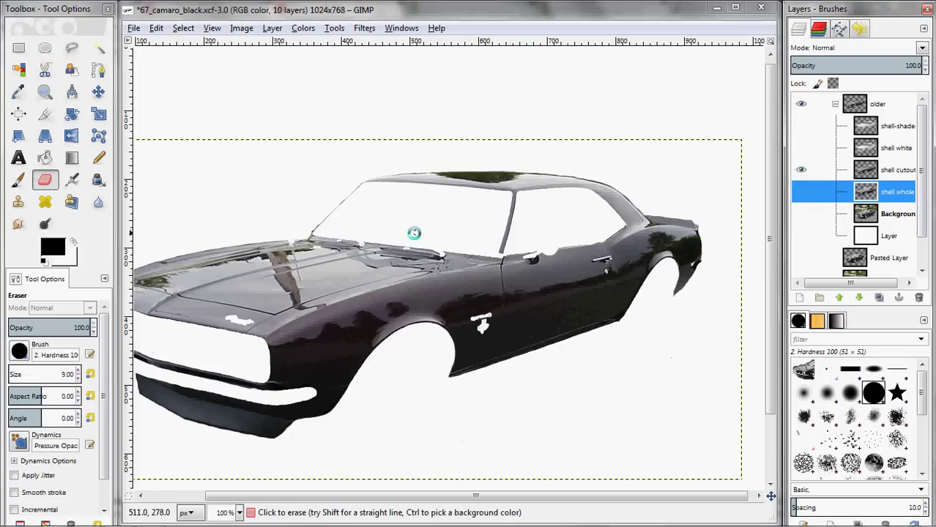
{"action": "key", "text": "Return"}
{"action": "key", "text": "BackSpace"}
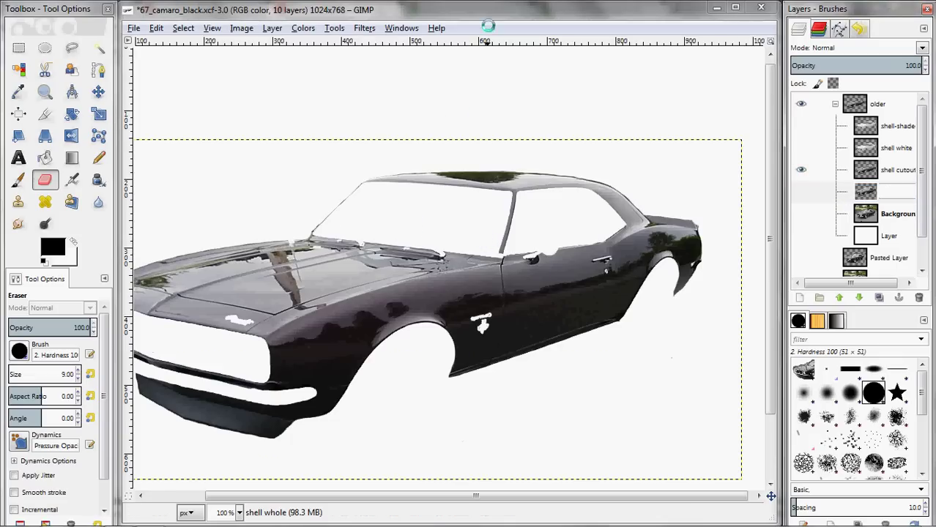
{"action": "key", "text": "Escape"}
Examine the erased areas of the shell cutouts layer around the grille, emblems, windshield wipers, side mirror and door handle
{"action": "left_click_drag", "start_coordinate": [340, 291], "coordinate": [462, 253]}
{"action": "scroll", "coordinate": [460, 279], "scroll_direction": "left", "scroll_amount": 2}
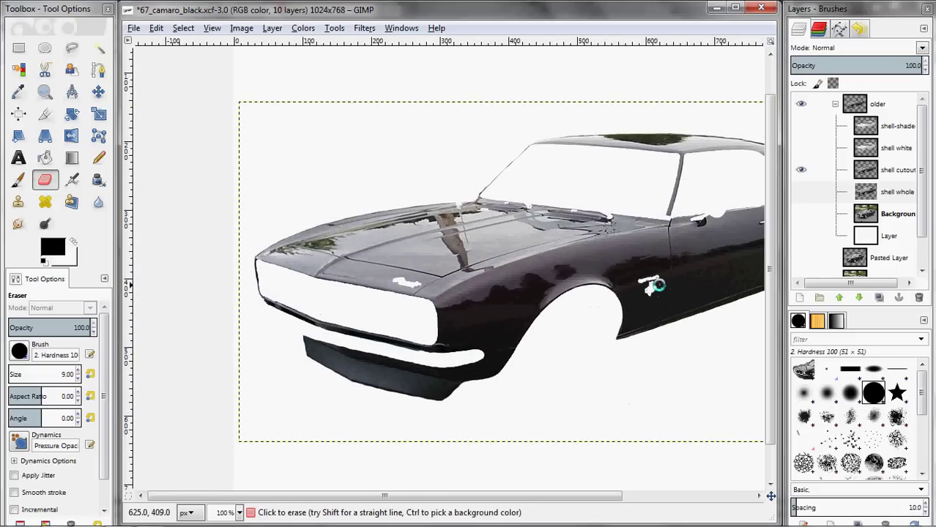
{"action": "scroll", "coordinate": [663, 286], "scroll_direction": "right", "scroll_amount": 3}
{"action": "scroll", "coordinate": [663, 286], "scroll_direction": "down", "scroll_amount": 1}
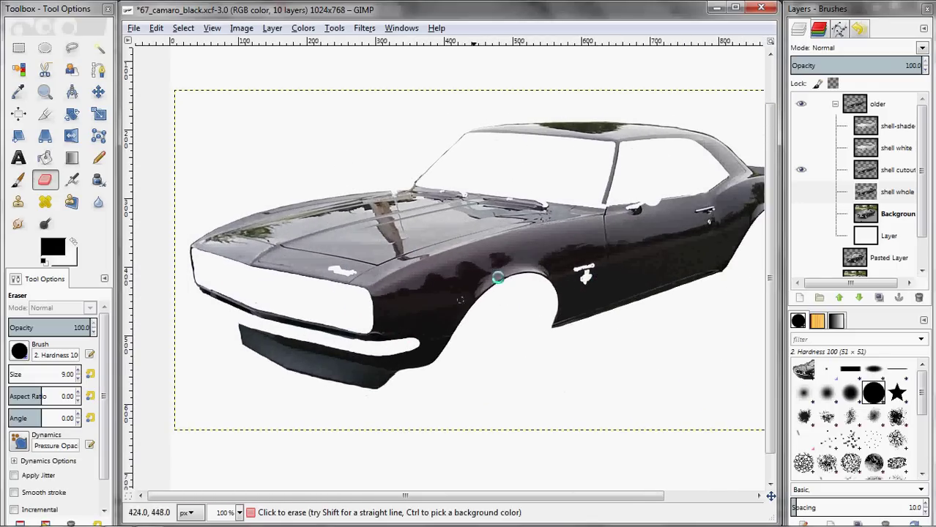
{"action": "scroll", "coordinate": [540, 161], "scroll_direction": "right", "scroll_amount": 2}
{"action": "scroll", "coordinate": [525, 219], "scroll_direction": "up", "scroll_amount": 2}
{"action": "scroll", "coordinate": [456, 231], "scroll_direction": "up", "scroll_amount": 5}
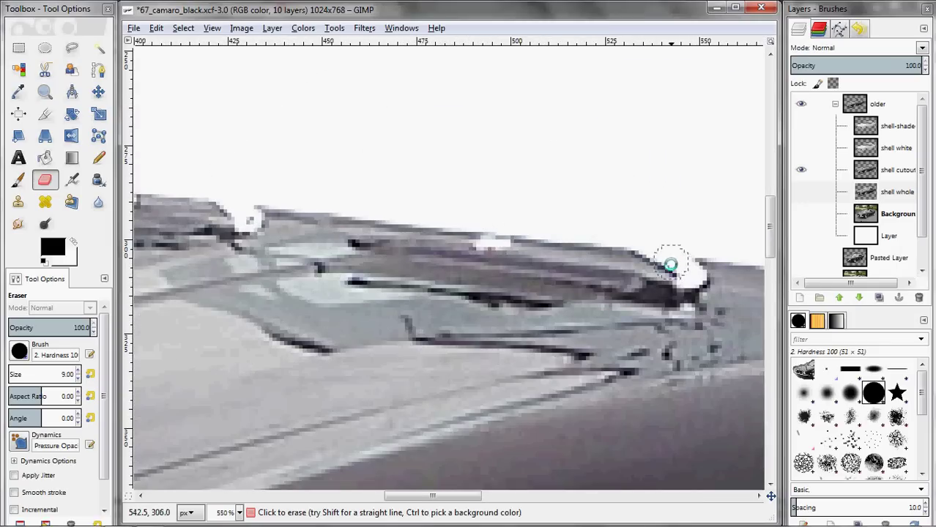
{"action": "scroll", "coordinate": [667, 268], "scroll_direction": "down", "scroll_amount": 4}
{"action": "left_click_drag", "start_coordinate": [660, 276], "coordinate": [397, 272]}
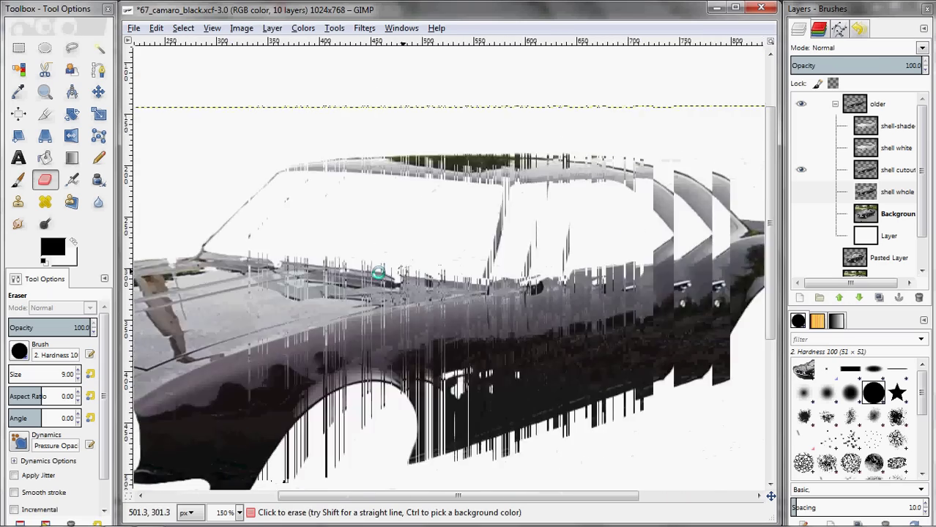
{"action": "scroll", "coordinate": [489, 292], "scroll_direction": "up", "scroll_amount": 3}
{"action": "scroll", "coordinate": [489, 293], "scroll_direction": "down", "scroll_amount": 4}
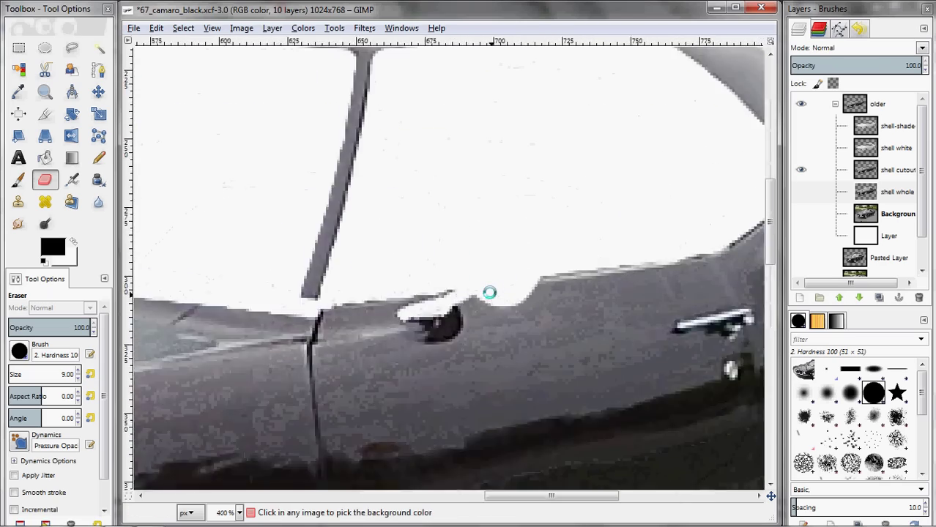
{"action": "left_click_drag", "start_coordinate": [378, 354], "coordinate": [457, 284]}
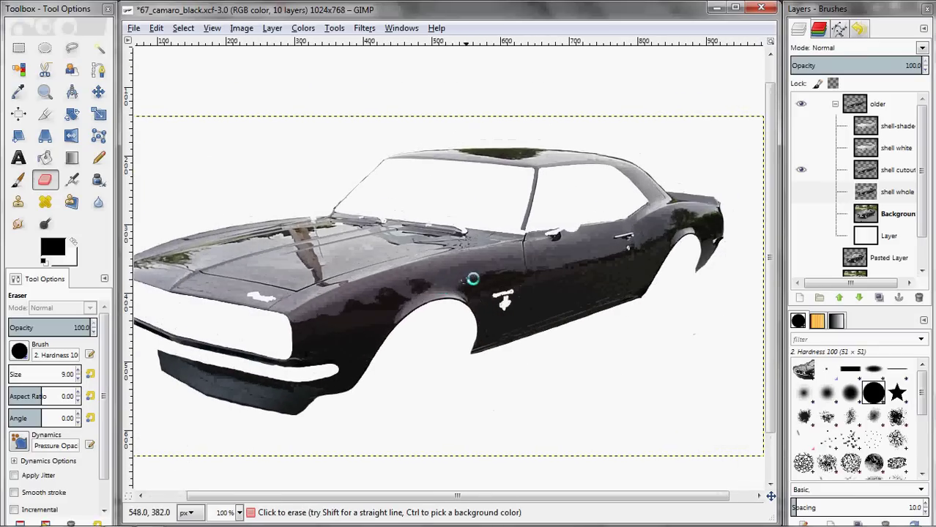
Show the Background layer in the older group and make the shell cutouts layer active
{"action": "left_click", "coordinate": [801, 213]}
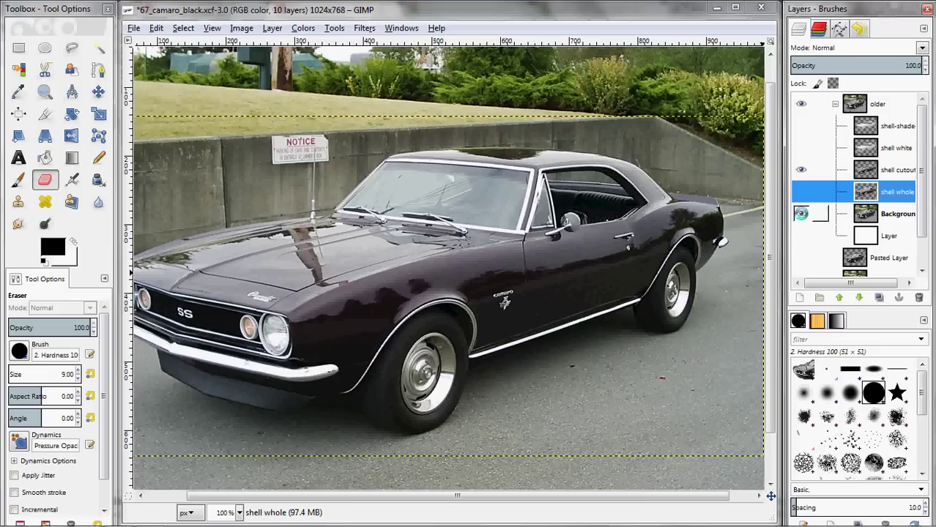
{"action": "left_click", "coordinate": [899, 169]}
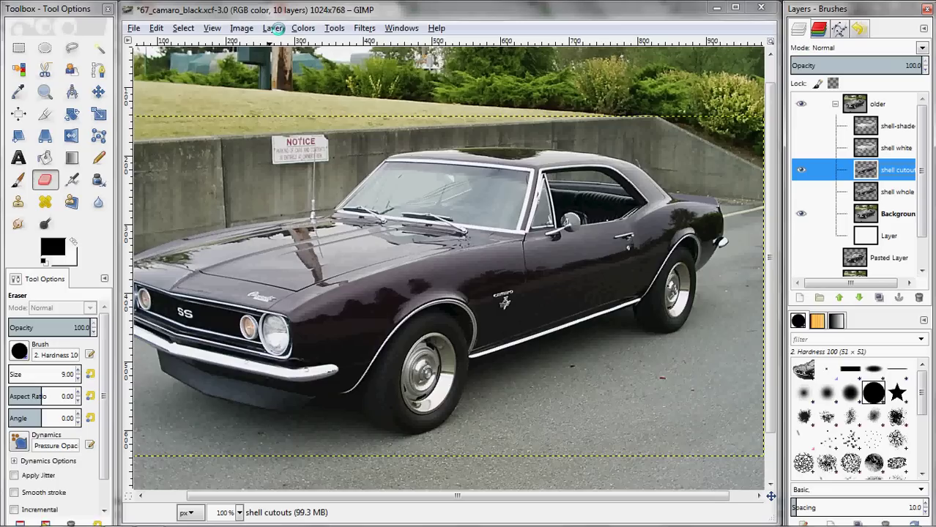
{"action": "left_click", "coordinate": [302, 28]}
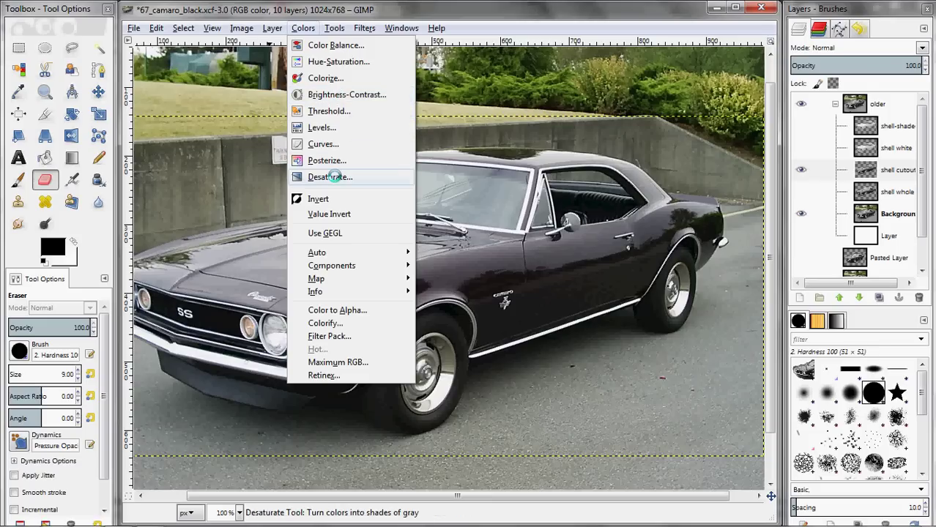
{"action": "left_click", "coordinate": [334, 178]}
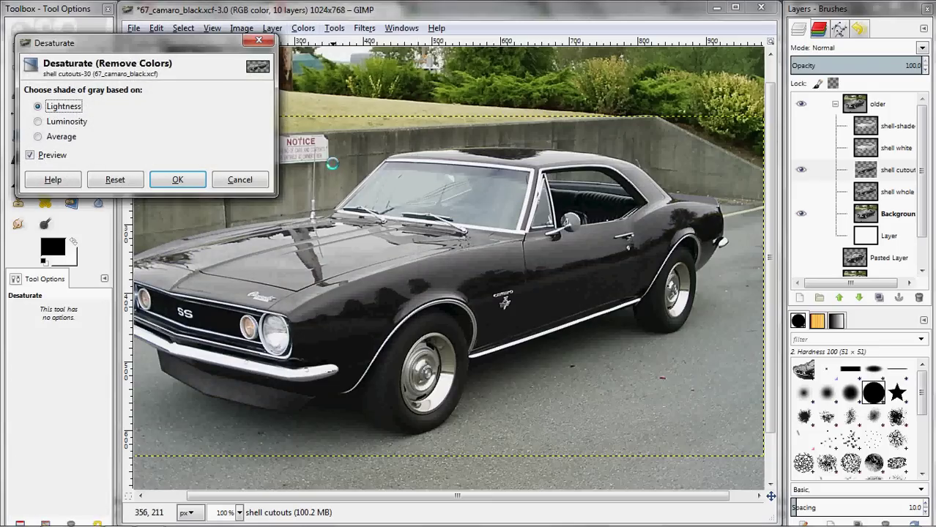
{"action": "left_click_drag", "start_coordinate": [196, 44], "coordinate": [257, 44]}
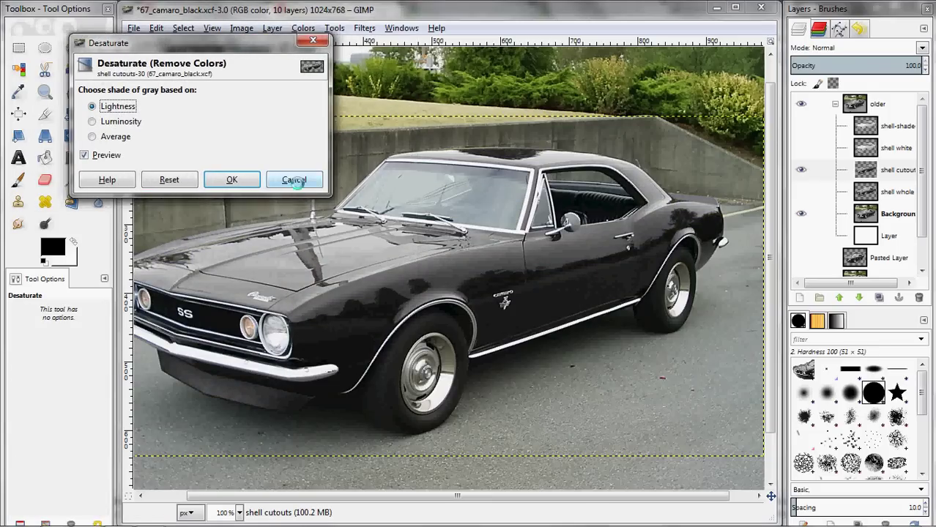
{"action": "left_click", "coordinate": [301, 180]}
Try brightening the shell cutouts layer to a lightness of 89 with Hue-Saturation
{"action": "left_click", "coordinate": [300, 28]}
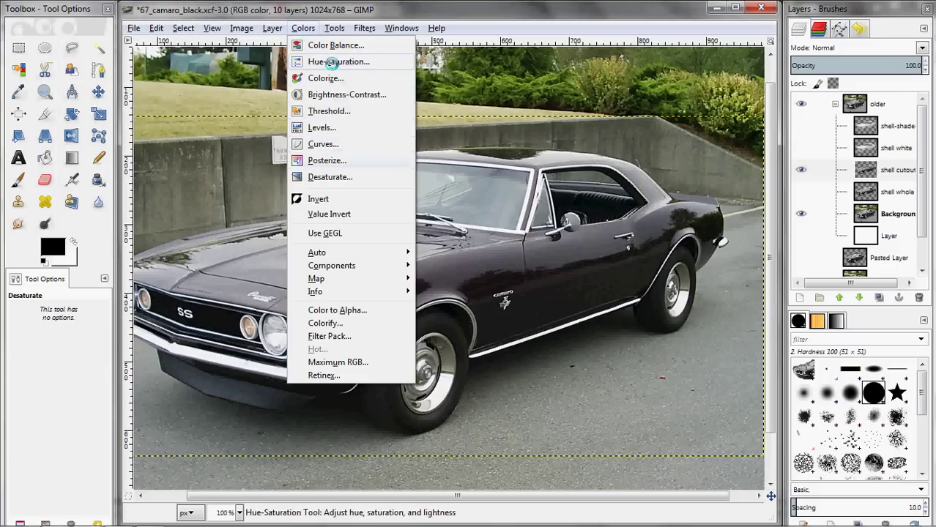
{"action": "left_click", "coordinate": [333, 62]}
{"action": "left_click_drag", "start_coordinate": [791, 407], "coordinate": [857, 406]}
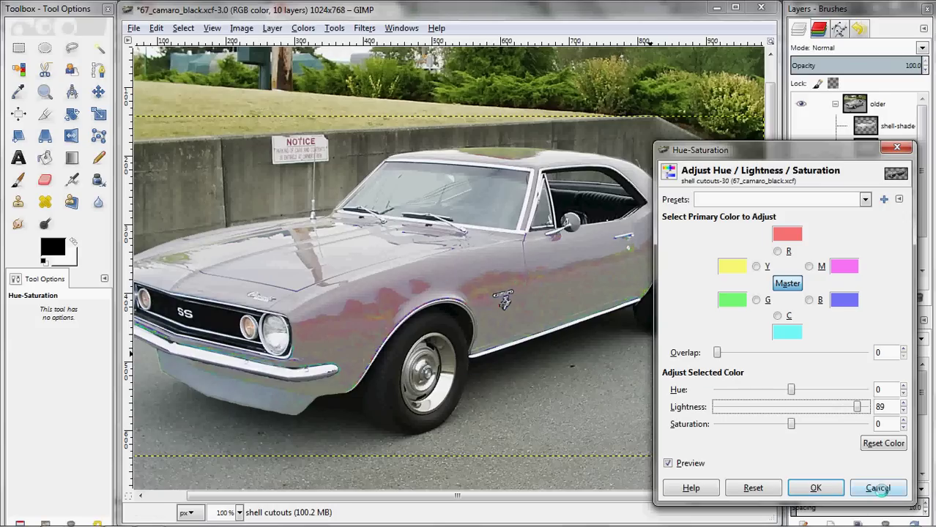
{"action": "left_click", "coordinate": [879, 489]}
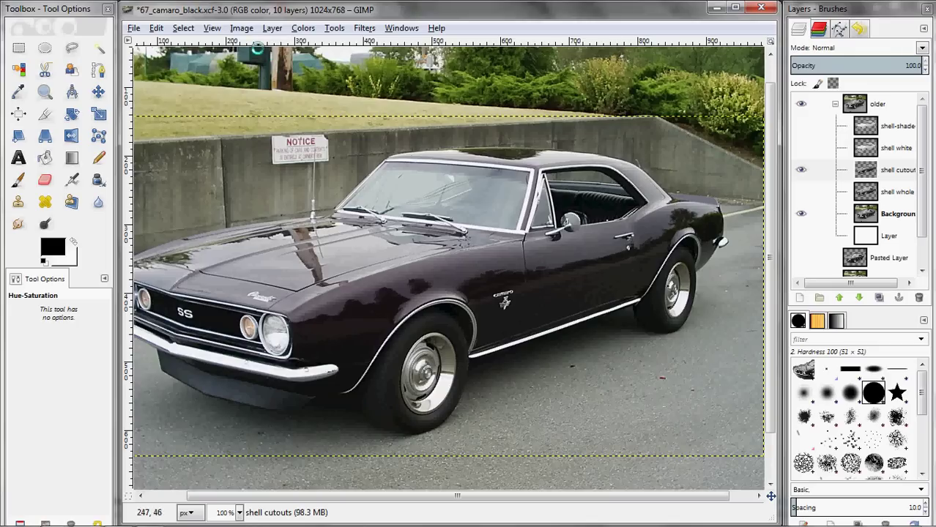
Desaturate the shell cutouts layer with the shade of gray based on Lightness
{"action": "left_click", "coordinate": [271, 28]}
{"action": "left_click", "coordinate": [272, 29]}
{"action": "left_click", "coordinate": [303, 28]}
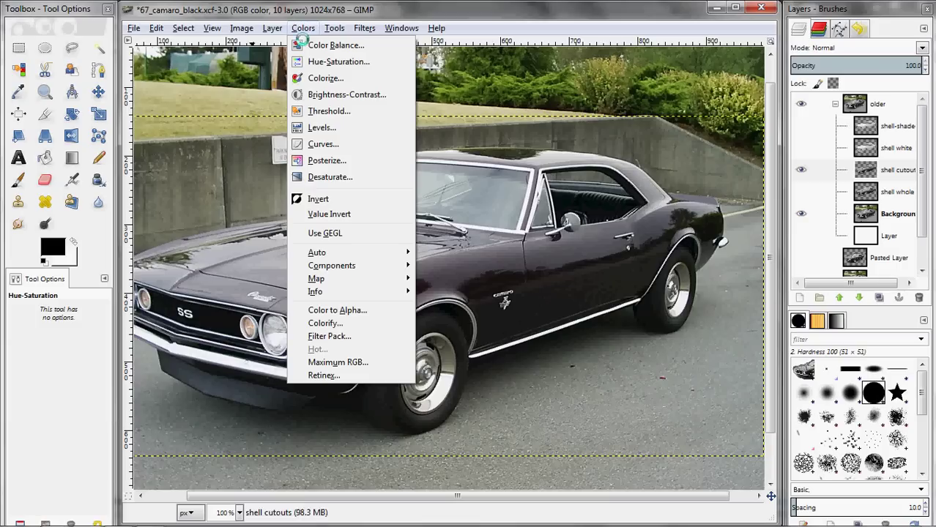
{"action": "left_click", "coordinate": [326, 177]}
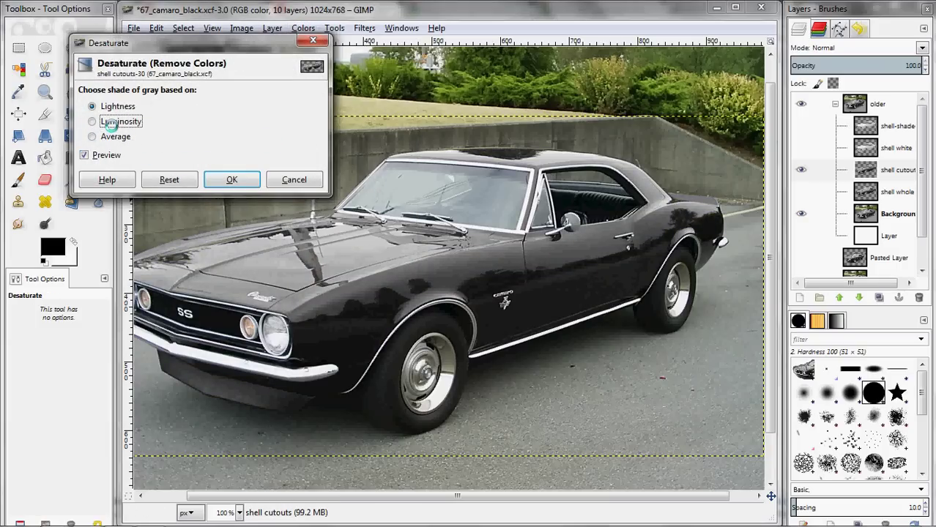
{"action": "left_click", "coordinate": [114, 137]}
{"action": "left_click", "coordinate": [93, 107]}
{"action": "left_click", "coordinate": [231, 179]}
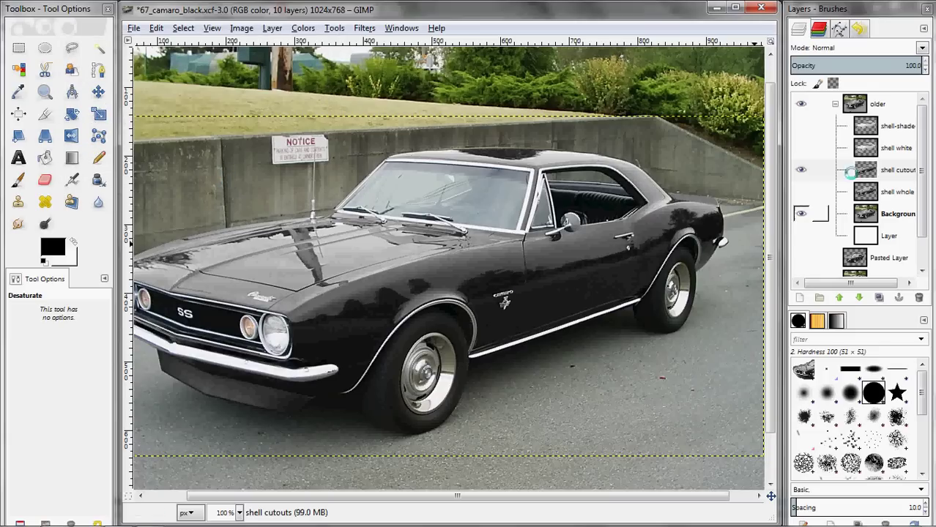
{"action": "left_click", "coordinate": [804, 170]}
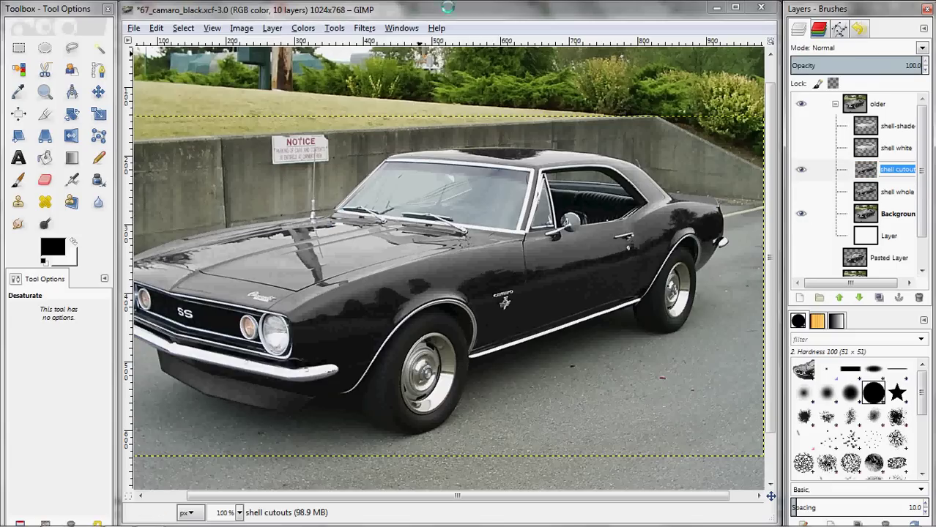
Brighten the shell cutouts layer to a lightness of 100 with Hue-Saturation
{"action": "scroll", "coordinate": [344, 227], "scroll_direction": "left", "scroll_amount": 2}
{"action": "scroll", "coordinate": [344, 229], "scroll_direction": "right", "scroll_amount": 1}
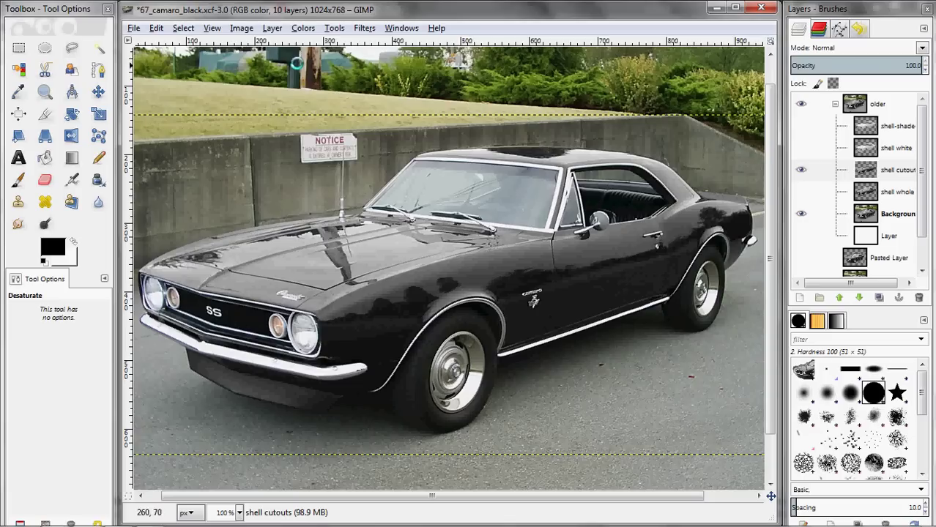
{"action": "left_click", "coordinate": [302, 28]}
{"action": "left_click", "coordinate": [337, 62]}
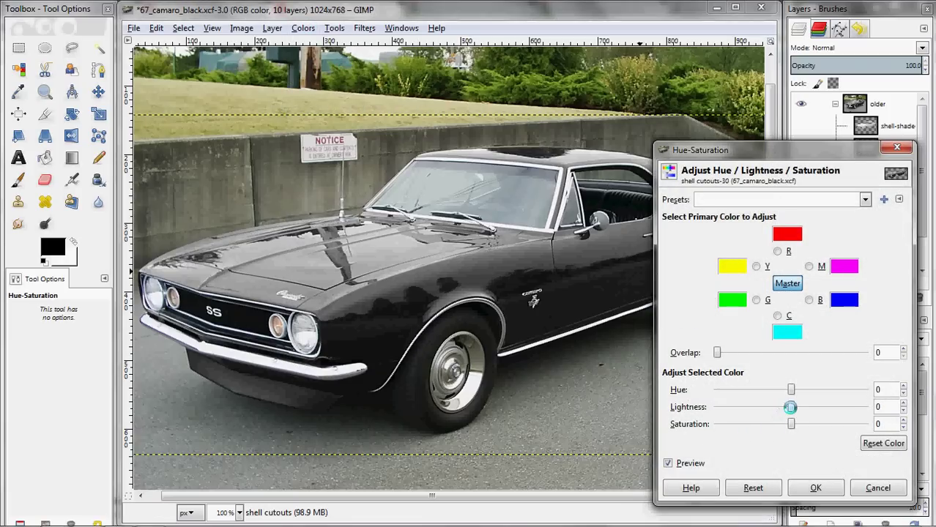
{"action": "left_click_drag", "start_coordinate": [791, 406], "coordinate": [873, 409]}
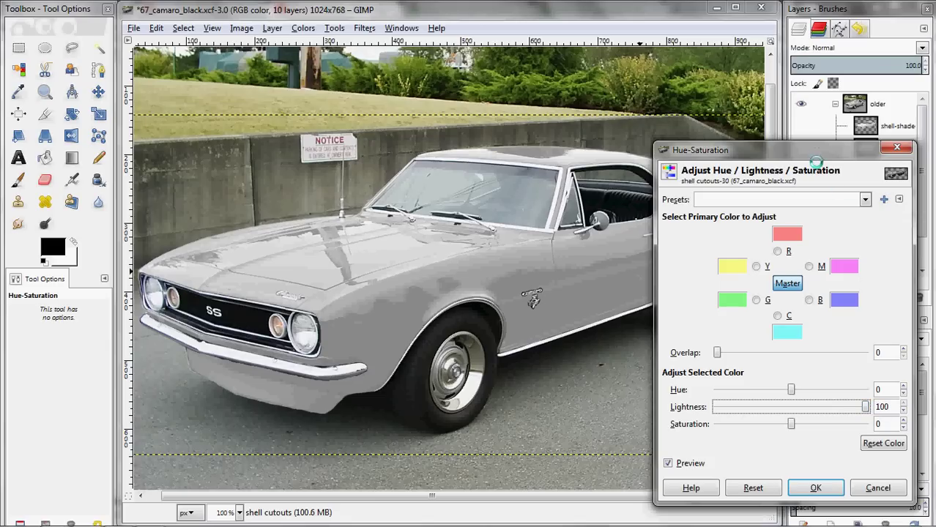
{"action": "left_click_drag", "start_coordinate": [817, 158], "coordinate": [838, 130]}
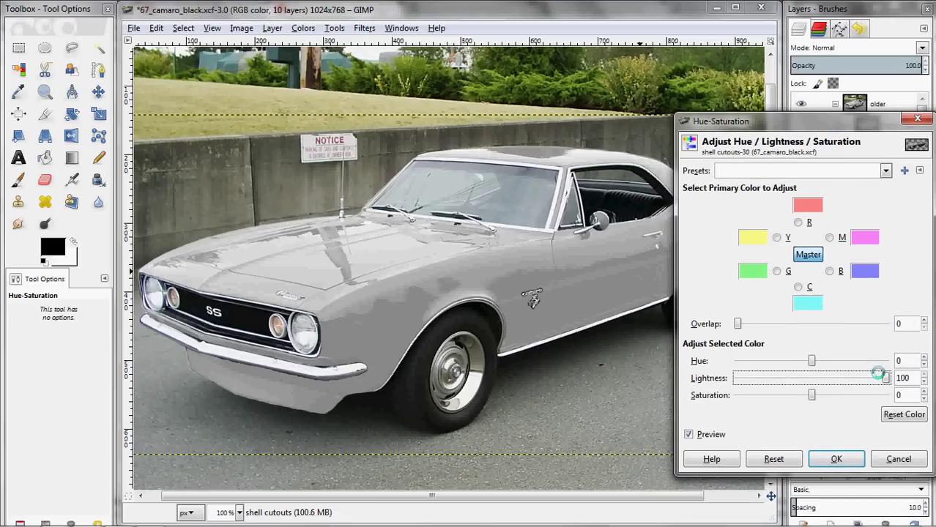
{"action": "mouse_move", "coordinate": [885, 378]}
{"action": "left_mouse_down"}
{"action": "mouse_move", "coordinate": [858, 378]}
{"action": "mouse_move", "coordinate": [890, 386]}
{"action": "mouse_move", "coordinate": [820, 379]}
{"action": "mouse_move", "coordinate": [887, 382]}
{"action": "left_mouse_up"}
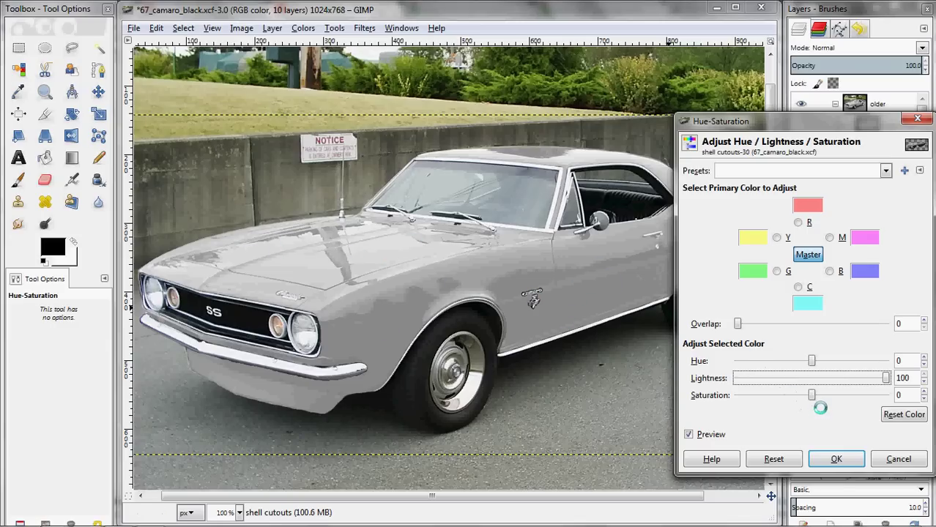
{"action": "left_click", "coordinate": [836, 460]}
Adjust the shell cutouts layer with Brightness-Contrast, using a brightness of 60 and a contrast of 8
{"action": "left_click", "coordinate": [303, 28]}
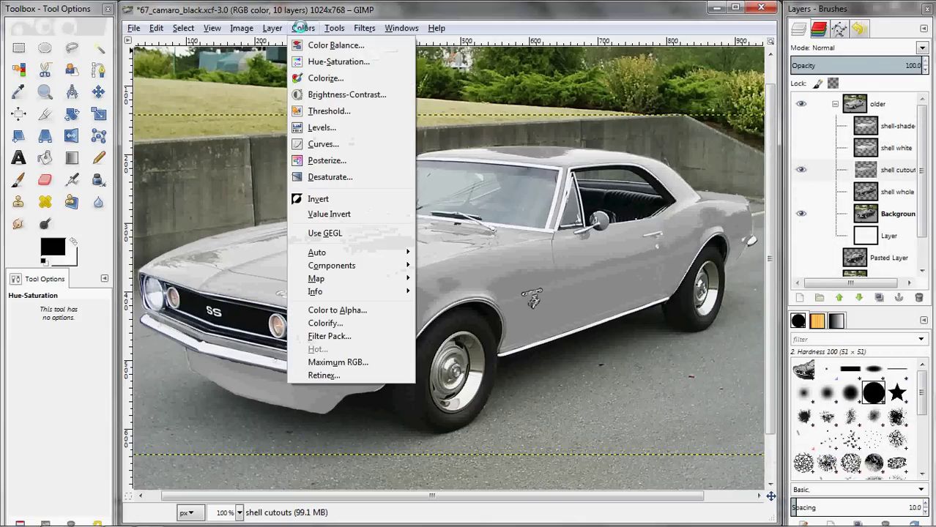
{"action": "left_click", "coordinate": [322, 94]}
{"action": "left_click_drag", "start_coordinate": [740, 86], "coordinate": [759, 107]}
{"action": "left_click_drag", "start_coordinate": [758, 49], "coordinate": [758, 48]}
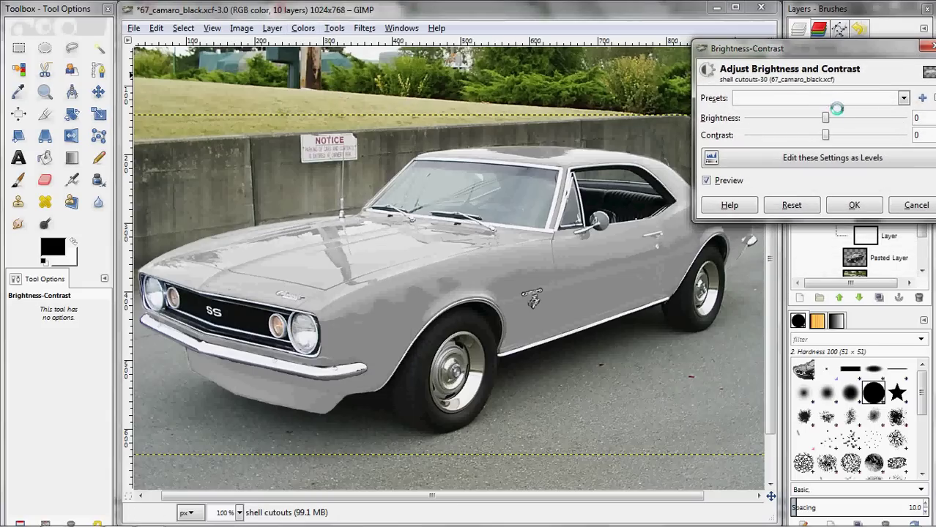
{"action": "left_click_drag", "start_coordinate": [825, 117], "coordinate": [864, 117]}
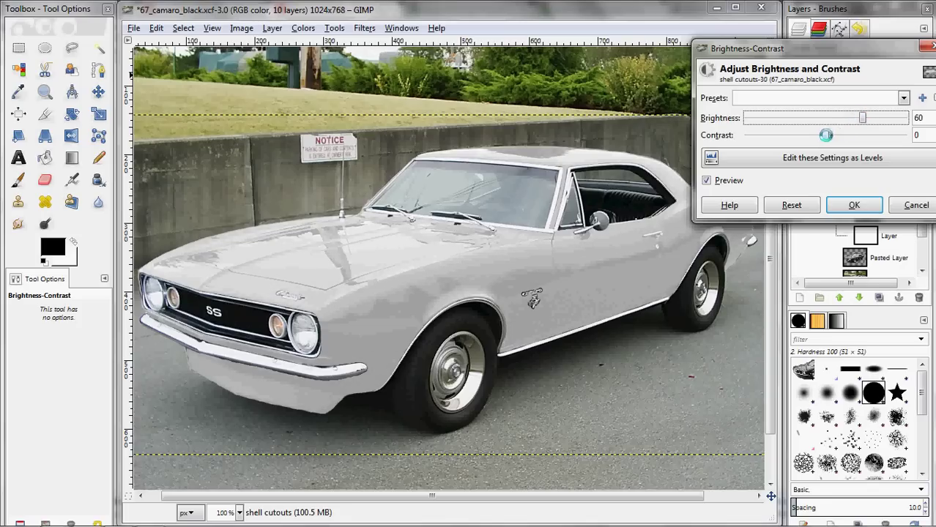
{"action": "left_click_drag", "start_coordinate": [829, 134], "coordinate": [831, 134]}
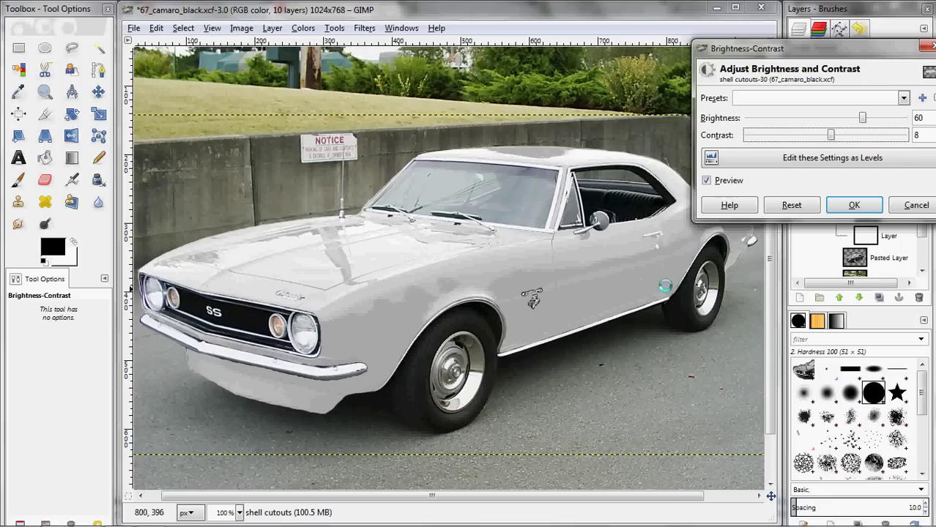
{"action": "left_click_drag", "start_coordinate": [796, 48], "coordinate": [618, 70]}
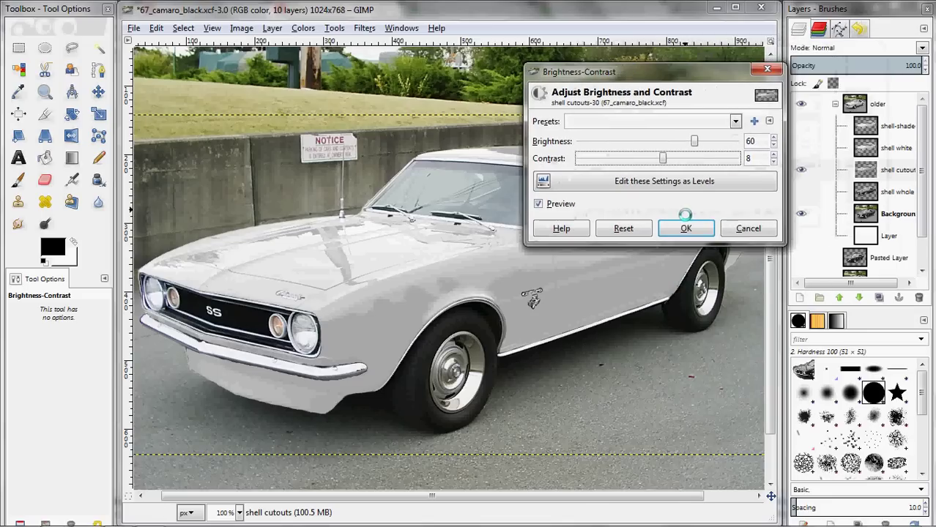
{"action": "left_click", "coordinate": [677, 228]}
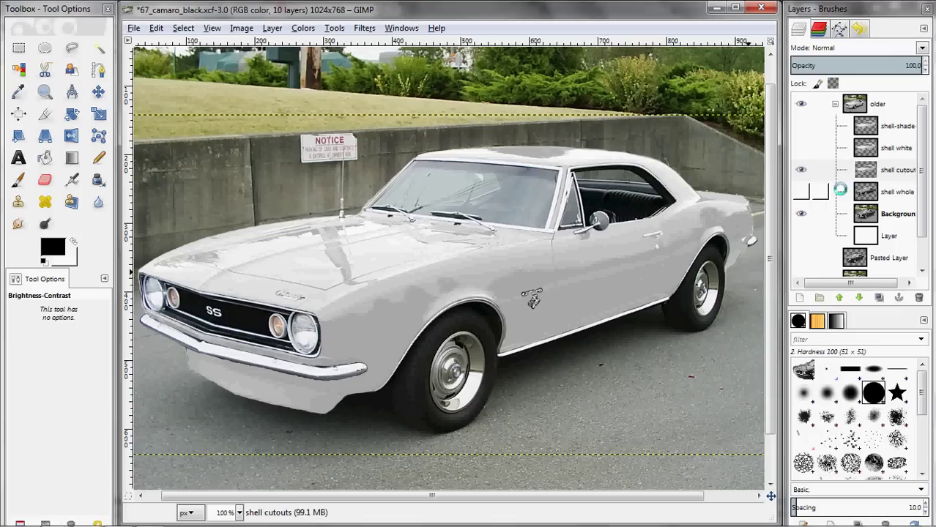
Compare the whitened car with the original photo by toggling the visibility of the shell cutouts layer
{"action": "left_click", "coordinate": [800, 170]}
{"action": "left_click", "coordinate": [800, 169]}
{"action": "left_click", "coordinate": [799, 169]}
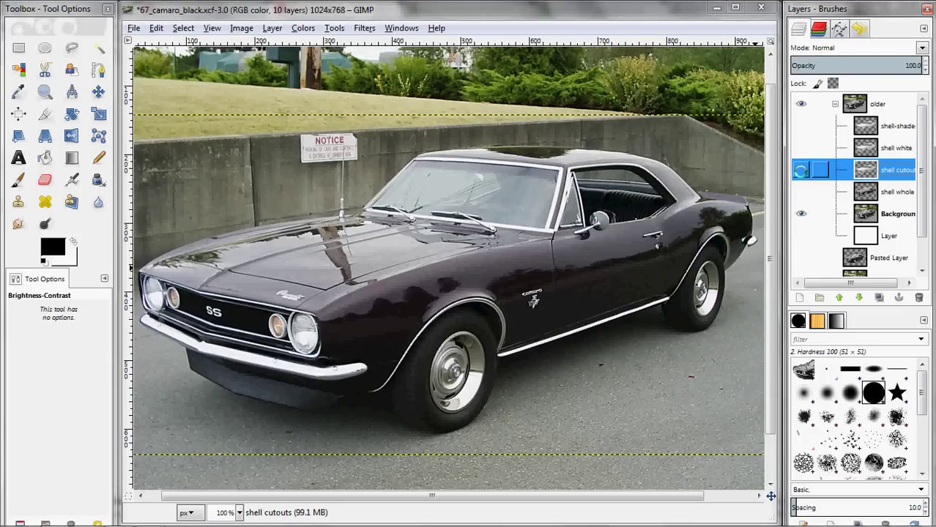
{"action": "left_click", "coordinate": [801, 170]}
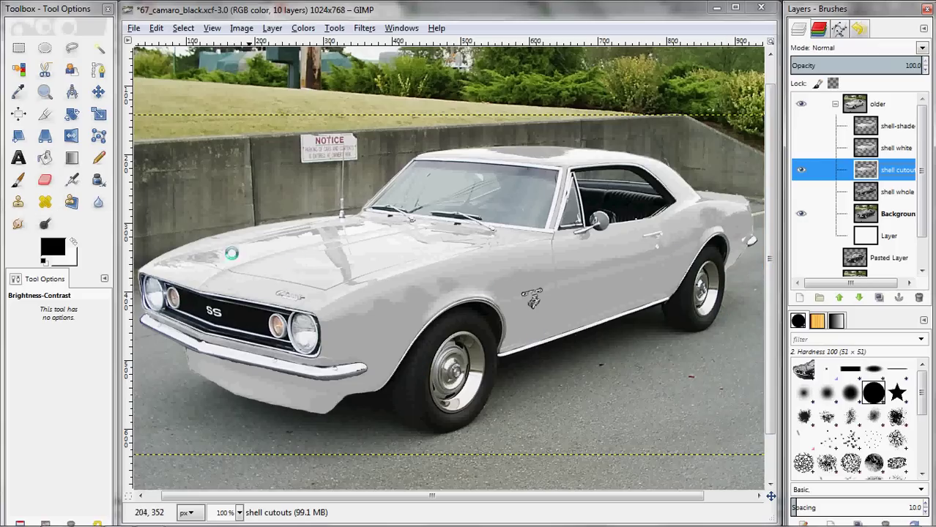
Set up the Eraser with the soft Hardness 025 brush at 23 opacity, with the shell cutouts layer active
{"action": "left_click", "coordinate": [45, 180]}
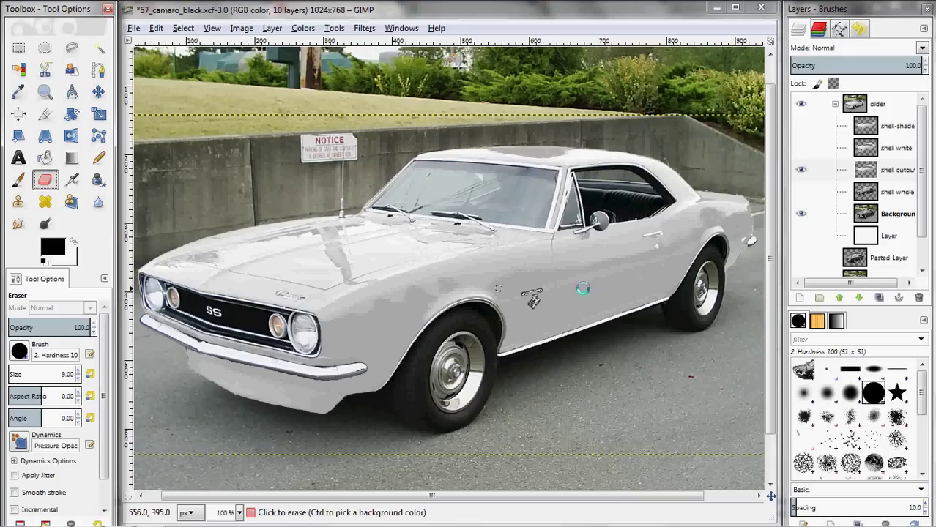
{"action": "left_click", "coordinate": [801, 170]}
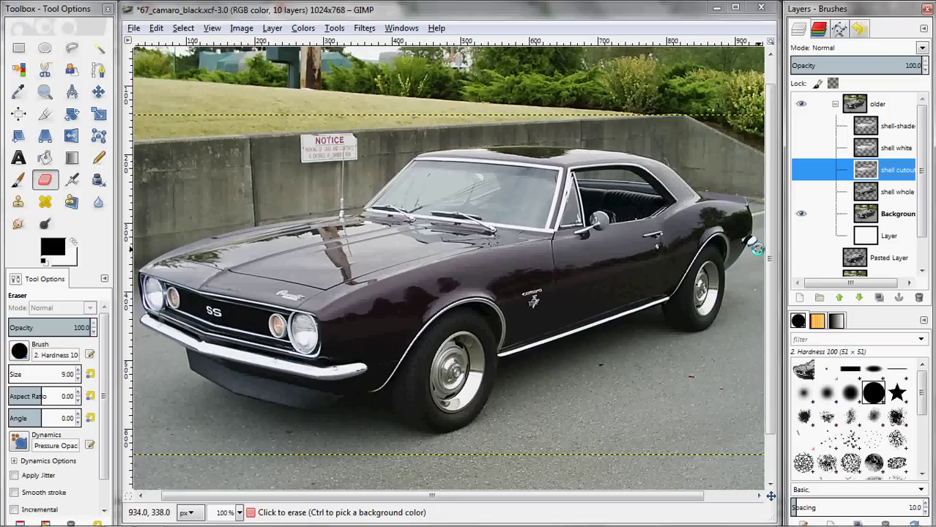
{"action": "left_click", "coordinate": [801, 170]}
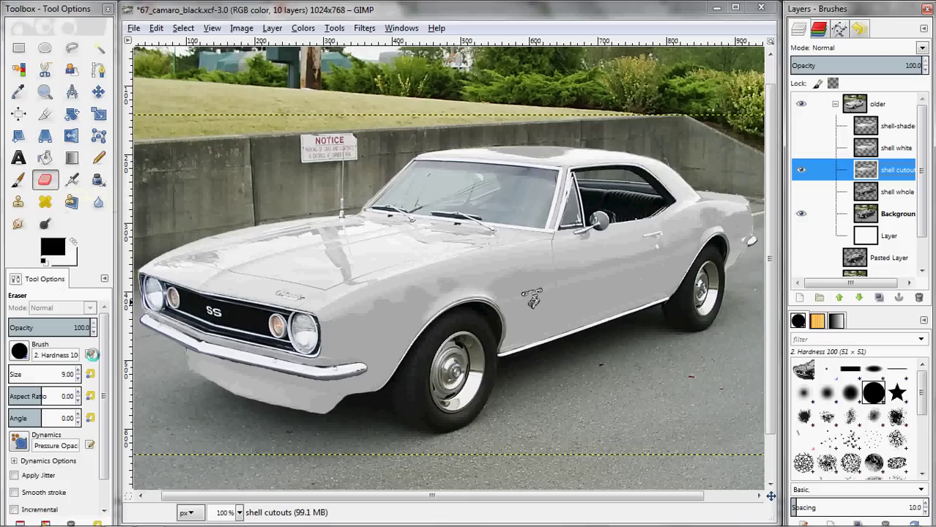
{"action": "left_click", "coordinate": [22, 354]}
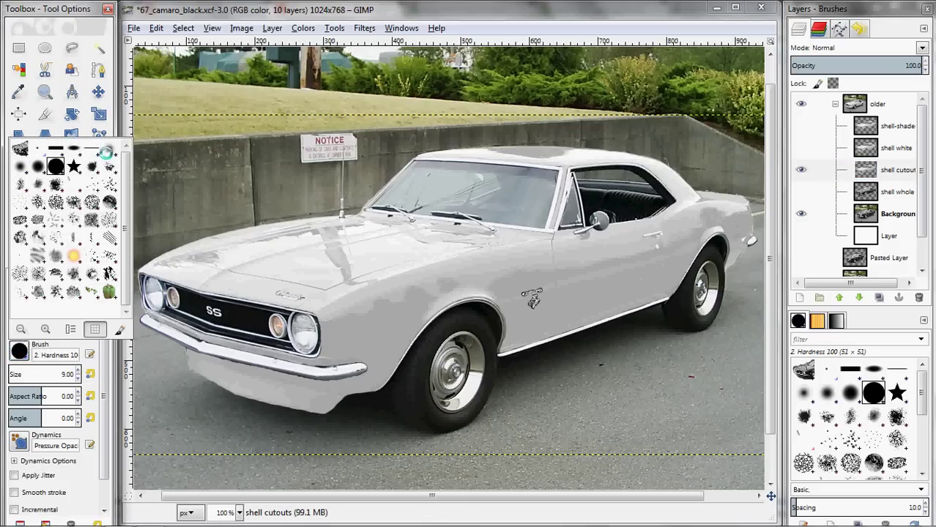
{"action": "left_click", "coordinate": [107, 152]}
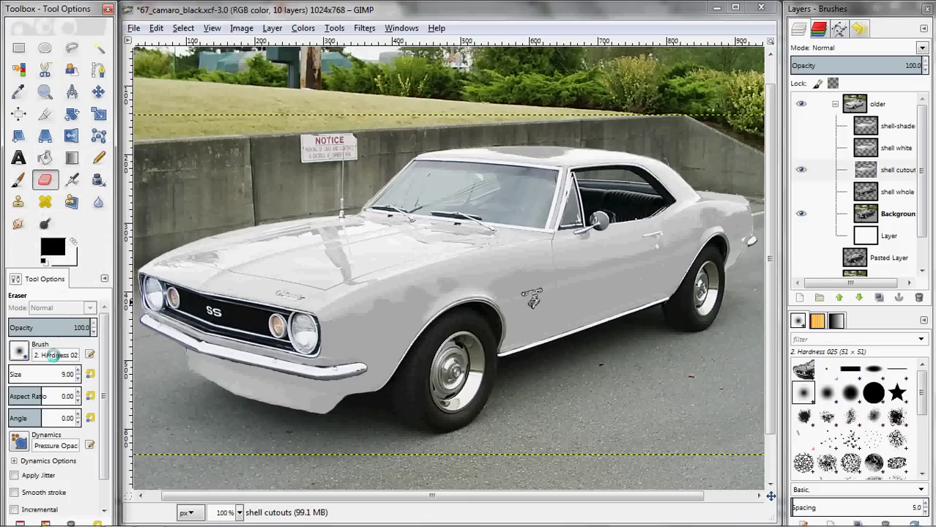
{"action": "left_click_drag", "start_coordinate": [92, 328], "coordinate": [92, 331]}
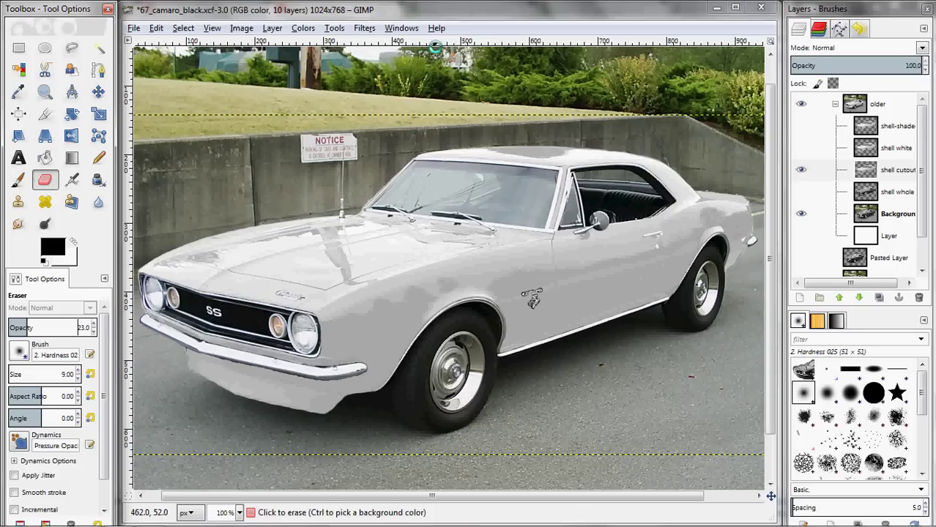
Enlarge the eraser to size 230 and softly erase the white along the lower front valance beneath the bumper
{"action": "key", "text": "bracketright"}
{"action": "key", "text": "bracketright"}
{"action": "key", "text": "bracketright"}
{"action": "key", "text": "bracketright"}
{"action": "key", "text": "bracketright"}
{"action": "key", "text": "bracketright"}
{"action": "key", "text": "bracketright"}
{"action": "key", "text": "bracketright"}
{"action": "key", "text": "bracketright"}
{"action": "key", "text": "bracketright"}
{"action": "key", "text": "bracketright"}
{"action": "key", "text": "bracketright"}
{"action": "key", "text": "bracketright"}
{"action": "key", "text": "bracketright"}
{"action": "key", "text": "bracketright"}
{"action": "key", "text": "bracketright"}
{"action": "key", "text": "bracketright"}
{"action": "key", "text": "bracketright"}
{"action": "key", "text": "bracketright"}
{"action": "key", "text": "bracketright"}
{"action": "key", "text": "bracketright"}
{"action": "key", "text": "bracketright"}
{"action": "key", "text": "bracketright"}
{"action": "key", "text": "bracketright"}
{"action": "key", "text": "bracketright"}
{"action": "key", "text": "bracketright"}
{"action": "key", "text": "bracketright"}
{"action": "key", "text": "bracketright"}
{"action": "key", "text": "bracketright"}
{"action": "key", "text": "bracketright"}
{"action": "key", "text": "bracketright"}
{"action": "key", "text": "bracketright"}
{"action": "key", "text": "bracketright"}
{"action": "key", "text": "bracketright"}
{"action": "key", "text": "bracketright"}
{"action": "key", "text": "bracketright"}
{"action": "key", "text": "bracketright"}
{"action": "key", "text": "bracketright"}
{"action": "key", "text": "bracketright"}
{"action": "key", "text": "bracketright"}
{"action": "key", "text": "bracketright"}
{"action": "key", "text": "bracketright"}
{"action": "key", "text": "bracketright"}
{"action": "key", "text": "bracketright"}
{"action": "key", "text": "bracketright"}
{"action": "key", "text": "bracketright"}
{"action": "key", "text": "bracketright"}
{"action": "key", "text": "bracketright"}
{"action": "key", "text": "bracketright"}
{"action": "key", "text": "bracketright"}
{"action": "key", "text": "bracketright"}
{"action": "key", "text": "bracketright"}
{"action": "key", "text": "bracketright"}
{"action": "key", "text": "bracketright"}
{"action": "key", "text": "bracketright"}
{"action": "key", "text": "bracketright"}
{"action": "key", "text": "bracketright"}
{"action": "key", "text": "bracketright"}
{"action": "key", "text": "bracketright"}
{"action": "key", "text": "bracketright"}
{"action": "key", "text": "bracketright"}
{"action": "key", "text": "bracketright"}
{"action": "key", "text": "bracketright"}
{"action": "key", "text": "bracketright"}
{"action": "key", "text": "bracketright"}
{"action": "key", "text": "bracketright"}
{"action": "key", "text": "bracketright"}
{"action": "key", "text": "bracketright"}
{"action": "key", "text": "bracketright"}
{"action": "key", "text": "bracketright"}
{"action": "key", "text": "minus"}
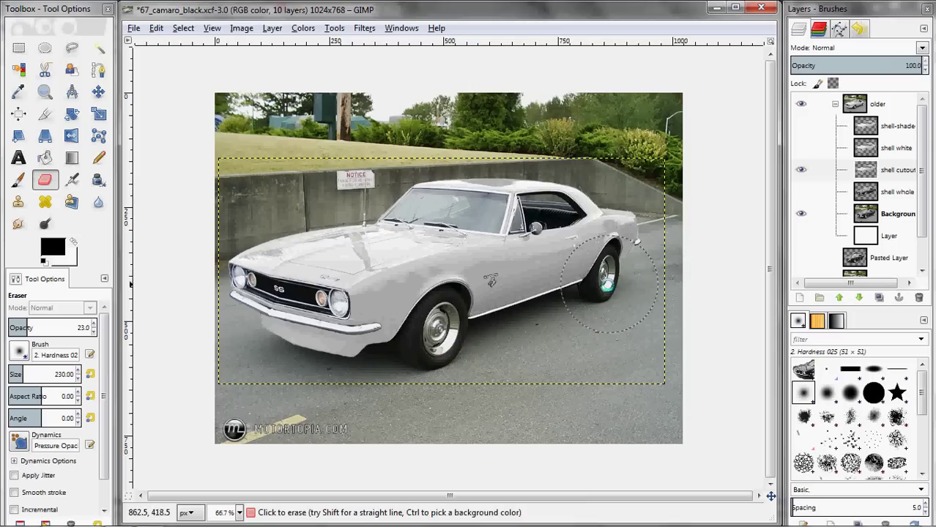
{"action": "mouse_move", "coordinate": [397, 354]}
{"action": "left_mouse_down"}
{"action": "mouse_move", "coordinate": [326, 372]}
{"action": "mouse_move", "coordinate": [253, 353]}
{"action": "mouse_move", "coordinate": [356, 373]}
{"action": "mouse_move", "coordinate": [444, 357]}
{"action": "mouse_move", "coordinate": [608, 268]}
{"action": "mouse_move", "coordinate": [650, 265]}
{"action": "mouse_move", "coordinate": [654, 252]}
{"action": "mouse_move", "coordinate": [630, 330]}
{"action": "mouse_move", "coordinate": [539, 326]}
{"action": "mouse_move", "coordinate": [510, 296]}
{"action": "mouse_move", "coordinate": [338, 344]}
{"action": "mouse_move", "coordinate": [331, 281]}
{"action": "left_mouse_up"}
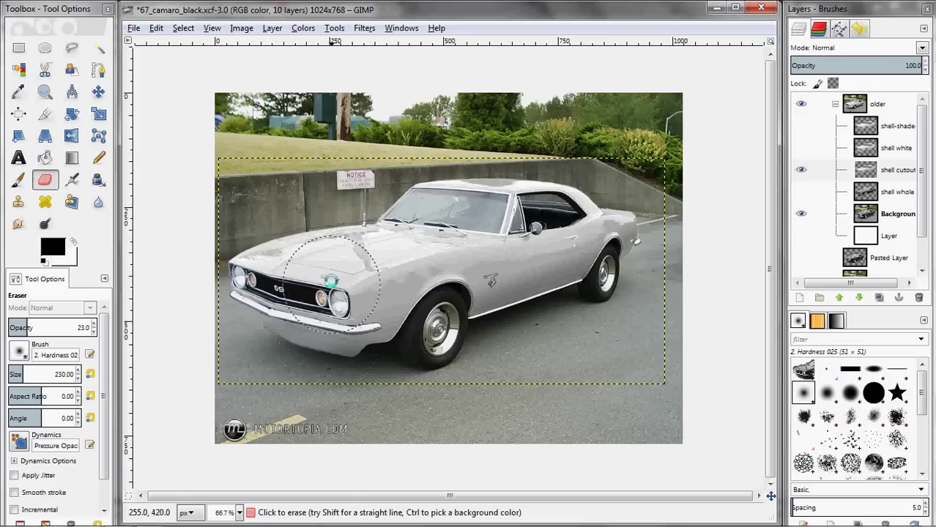
Reduce the Eraser brush size to 13 to suit the narrow trim along the windshield and roofline
{"action": "scroll", "coordinate": [303, 286], "scroll_direction": "up", "scroll_amount": 6}
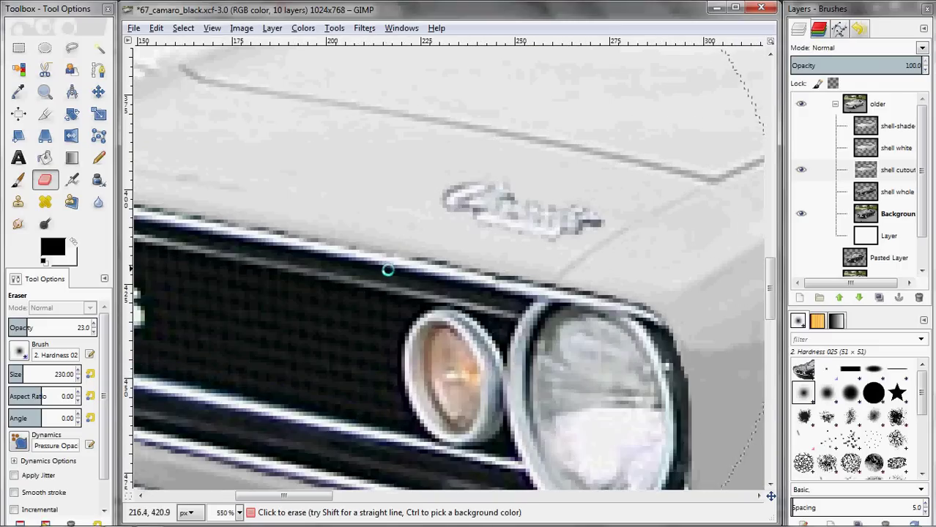
{"action": "key", "text": "bracketleft"}
{"action": "key", "text": "bracketleft"}
{"action": "key", "text": "bracketleft"}
{"action": "key", "text": "bracketleft"}
{"action": "key", "text": "bracketleft"}
{"action": "key", "text": "bracketleft"}
{"action": "key", "text": "bracketleft"}
{"action": "key", "text": "bracketleft"}
{"action": "key", "text": "bracketleft"}
{"action": "key", "text": "bracketleft"}
{"action": "key", "text": "bracketleft"}
{"action": "key", "text": "bracketleft"}
{"action": "key", "text": "bracketleft"}
{"action": "key", "text": "bracketleft"}
{"action": "key", "text": "bracketleft"}
{"action": "key", "text": "bracketleft"}
{"action": "key", "text": "bracketleft"}
{"action": "key", "text": "bracketleft"}
{"action": "key", "text": "bracketleft"}
{"action": "key", "text": "bracketleft"}
{"action": "key", "text": "bracketleft"}
{"action": "key", "text": "bracketleft"}
{"action": "key", "text": "bracketleft"}
{"action": "key", "text": "bracketleft"}
{"action": "key", "text": "bracketleft"}
{"action": "key", "text": "bracketleft"}
{"action": "key", "text": "bracketleft"}
{"action": "key", "text": "bracketleft"}
{"action": "key", "text": "bracketleft"}
{"action": "key", "text": "bracketleft"}
{"action": "key", "text": "bracketleft"}
{"action": "key", "text": "bracketleft"}
{"action": "key", "text": "bracketleft"}
{"action": "key", "text": "bracketleft"}
{"action": "key", "text": "bracketleft"}
{"action": "key", "text": "bracketleft"}
{"action": "key", "text": "bracketleft"}
{"action": "key", "text": "bracketleft"}
{"action": "key", "text": "bracketleft"}
{"action": "key", "text": "bracketleft"}
{"action": "key", "text": "bracketleft"}
{"action": "key", "text": "bracketleft"}
{"action": "key", "text": "bracketleft"}
{"action": "key", "text": "bracketleft"}
{"action": "key", "text": "bracketleft"}
{"action": "key", "text": "bracketleft"}
{"action": "key", "text": "bracketleft"}
{"action": "key", "text": "bracketleft"}
{"action": "key", "text": "bracketleft"}
{"action": "key", "text": "bracketleft"}
{"action": "key", "text": "bracketleft"}
{"action": "key", "text": "bracketleft"}
{"action": "key", "text": "bracketleft"}
{"action": "key", "text": "bracketleft"}
{"action": "key", "text": "bracketleft"}
{"action": "key", "text": "bracketleft"}
{"action": "key", "text": "bracketleft"}
{"action": "key", "text": "bracketleft"}
{"action": "key", "text": "bracketleft"}
{"action": "key", "text": "bracketleft"}
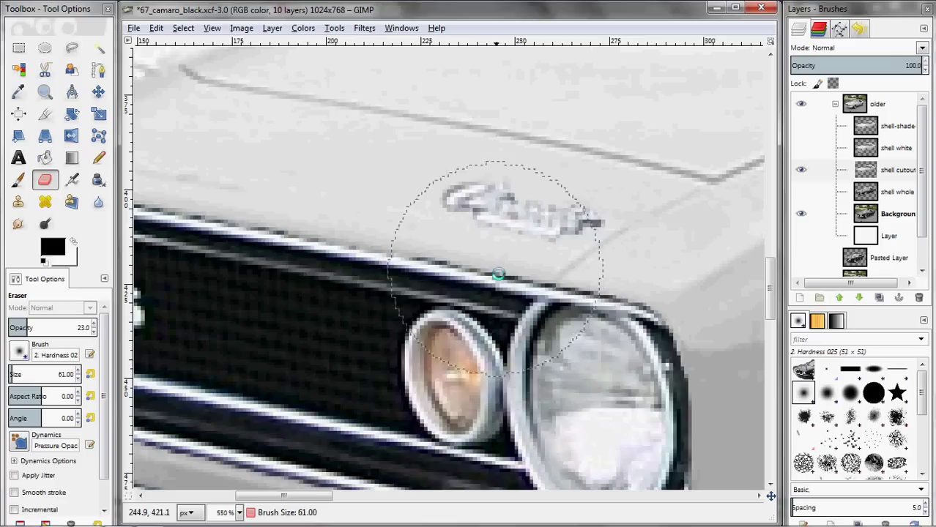
{"action": "key", "text": "minus"}
{"action": "key", "text": "minus"}
{"action": "key", "text": "minus"}
{"action": "key", "text": "minus"}
{"action": "key", "text": "minus"}
{"action": "key", "text": "minus"}
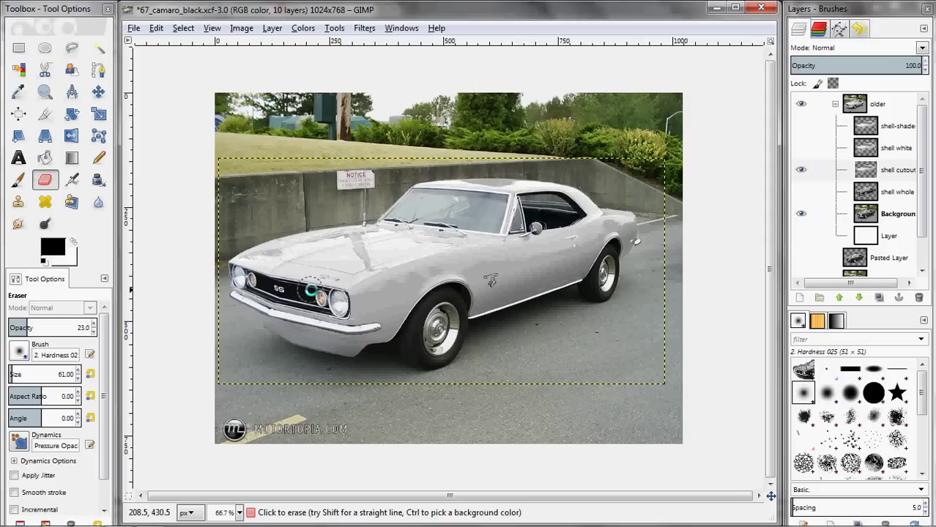
{"action": "key", "text": "bracketleft"}
{"action": "key", "text": "bracketleft"}
{"action": "key", "text": "bracketleft"}
{"action": "key", "text": "bracketleft"}
{"action": "key", "text": "bracketleft"}
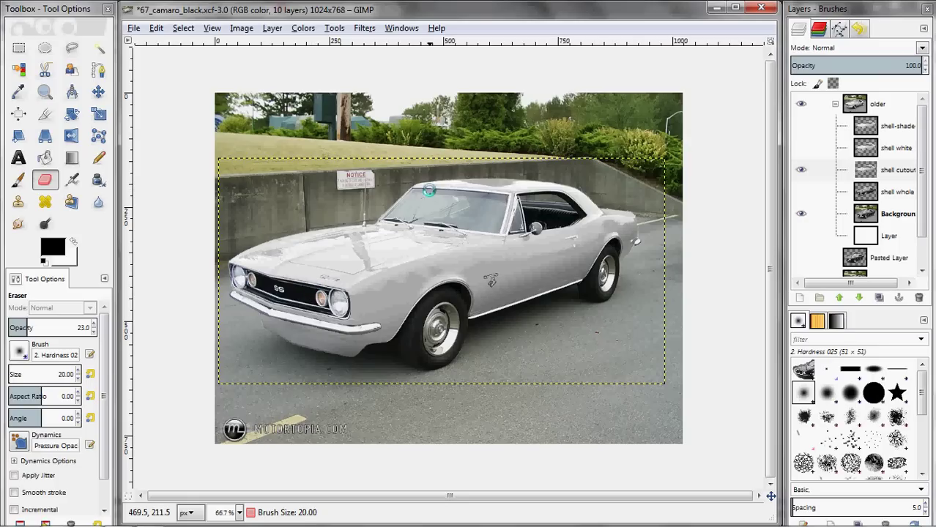
{"action": "key", "text": "3"}
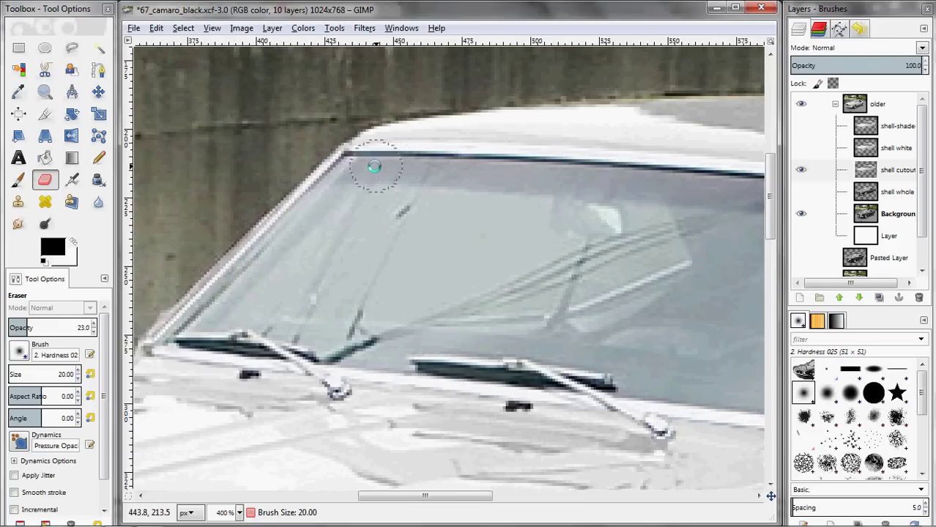
{"action": "key", "text": "bracketleft"}
{"action": "key", "text": "bracketleft"}
{"action": "key", "text": "bracketleft"}
{"action": "key", "text": "bracketleft"}
{"action": "key", "text": "bracketleft"}
{"action": "key", "text": "bracketleft"}
{"action": "key", "text": "bracketleft"}
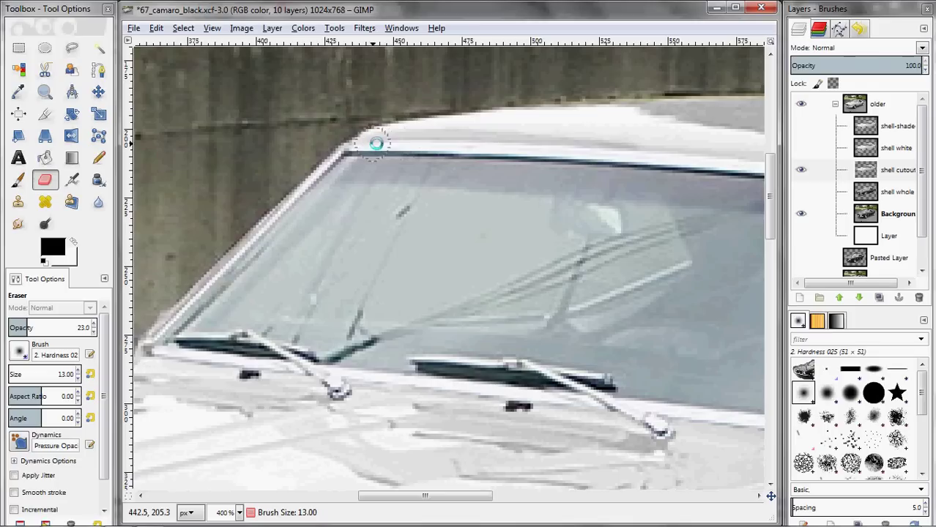
{"action": "left_click_drag", "start_coordinate": [729, 157], "coordinate": [354, 161]}
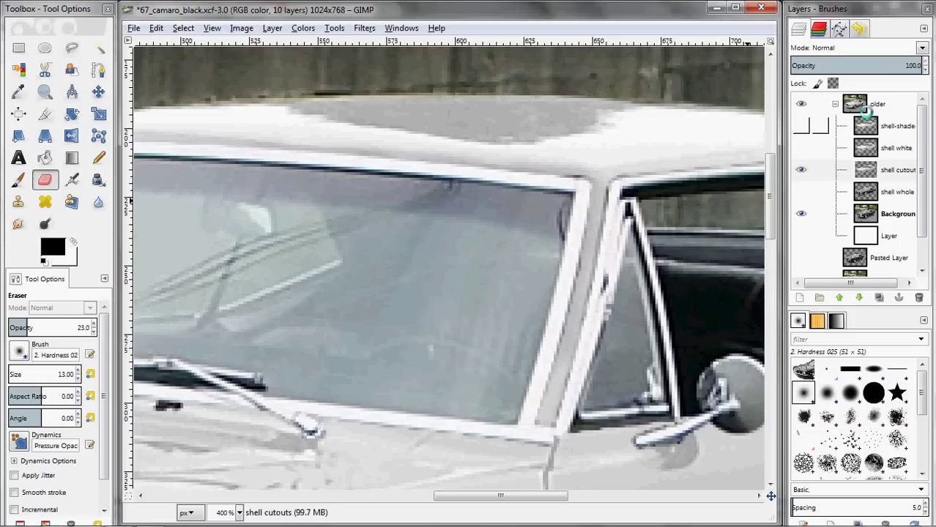
Hide the shell cutouts layer and show the shell white layer in its place over the whole car
{"action": "left_click_drag", "start_coordinate": [829, 189], "coordinate": [797, 172]}
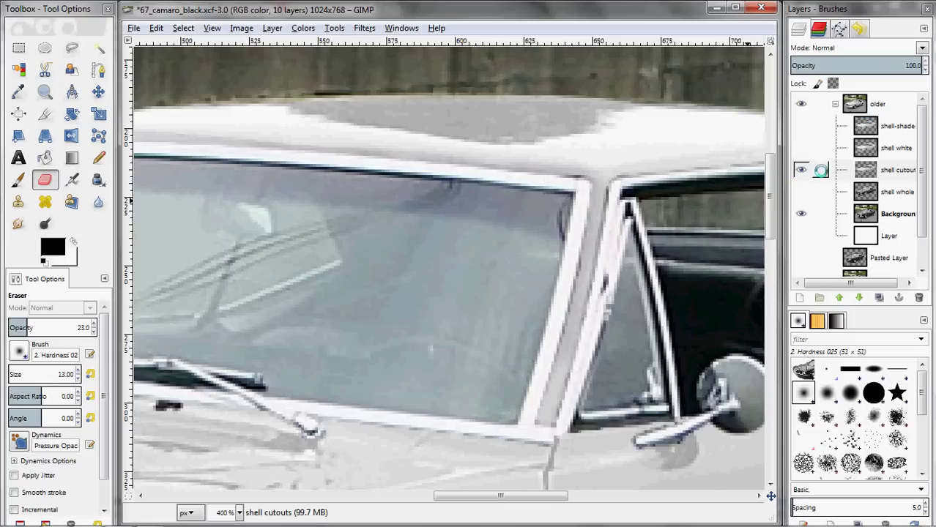
{"action": "left_click", "coordinate": [801, 169]}
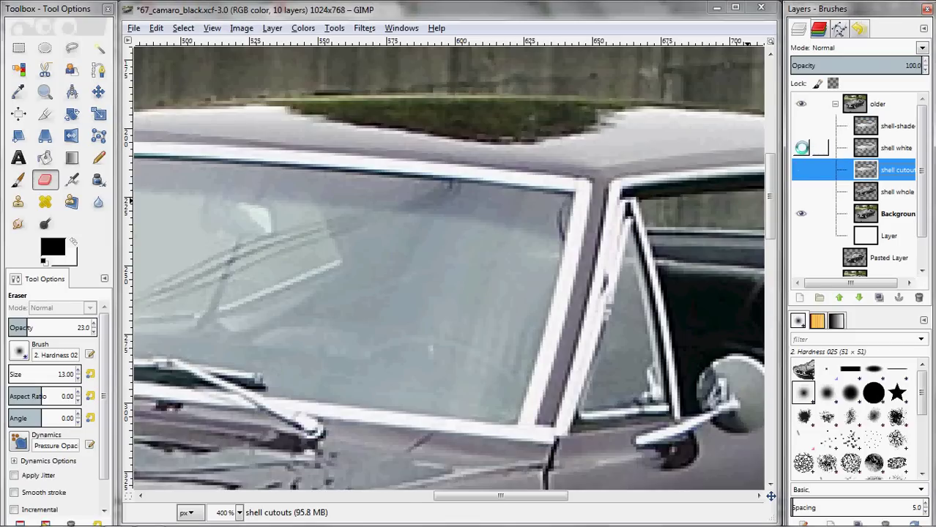
{"action": "left_click", "coordinate": [802, 147]}
{"action": "key", "text": "1"}
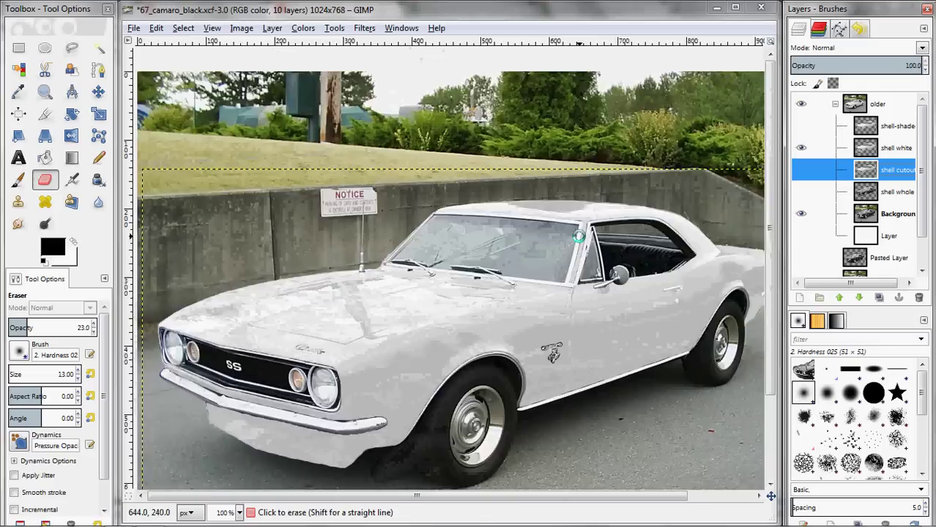
{"action": "key", "text": "minus"}
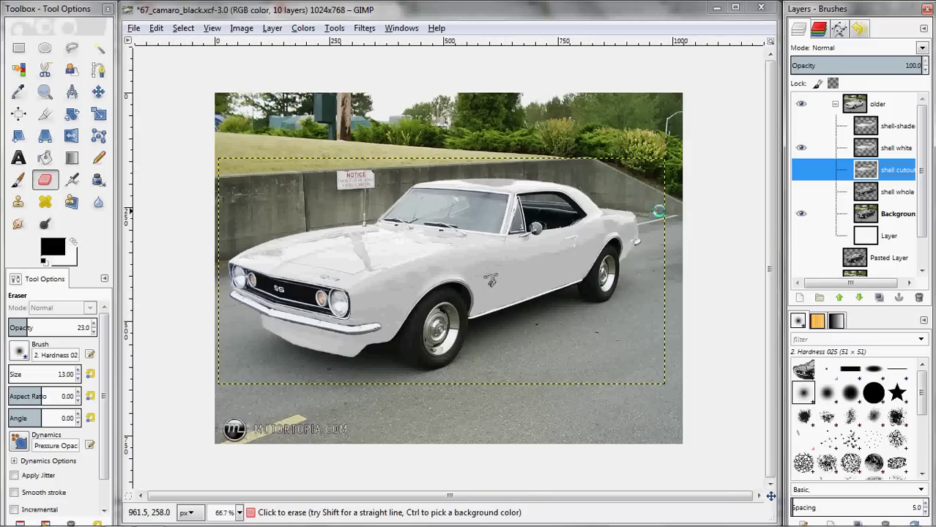
Show the shell-shade layer in place of shell white, toggling shell white to compare the body shading and leaving it hidden
{"action": "left_click", "coordinate": [802, 147]}
{"action": "left_click", "coordinate": [801, 126]}
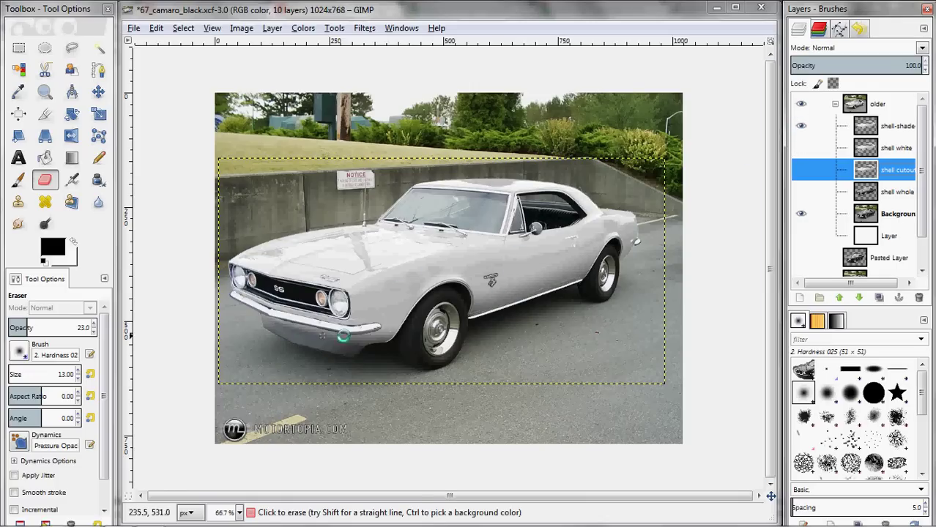
{"action": "left_click", "coordinate": [802, 148]}
{"action": "left_click", "coordinate": [801, 148]}
{"action": "left_click", "coordinate": [802, 148]}
{"action": "left_click", "coordinate": [801, 148]}
{"action": "left_click", "coordinate": [802, 148]}
{"action": "left_click", "coordinate": [801, 148]}
{"action": "left_click", "coordinate": [801, 148]}
{"action": "left_click", "coordinate": [801, 148]}
{"action": "left_click", "coordinate": [802, 148]}
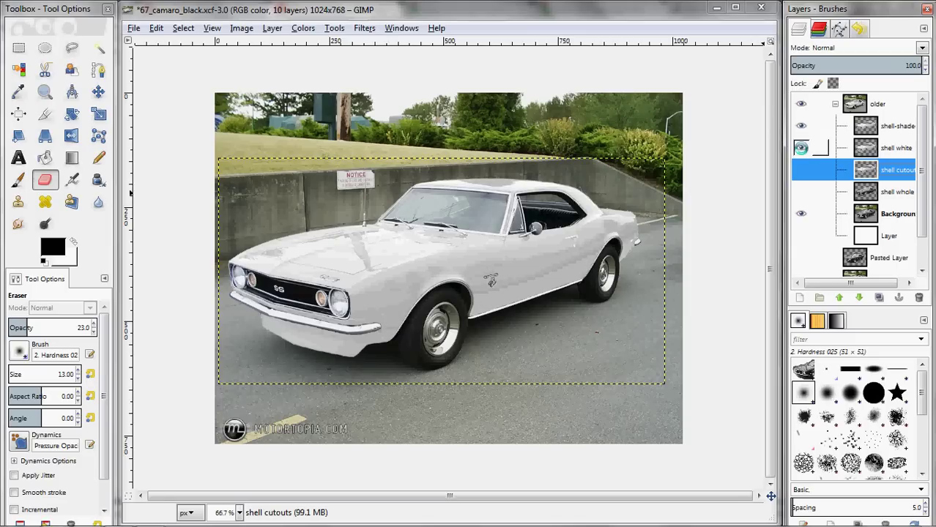
{"action": "left_click", "coordinate": [801, 148]}
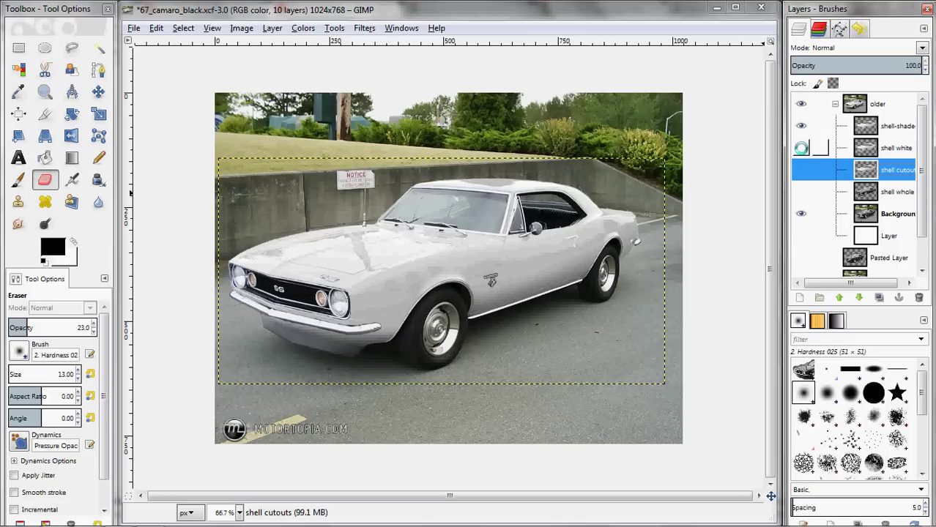